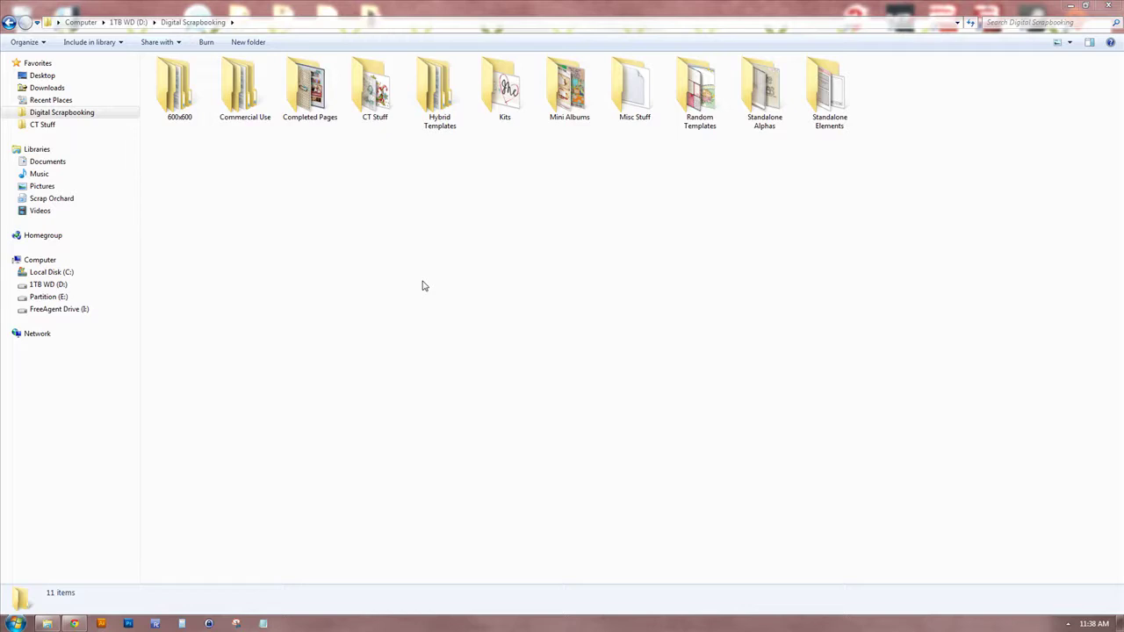
Open the Digital Scrapbooking folder on the 1TB WD (D:) drive and look inside its 600x600 folder.
left_click(50, 285)
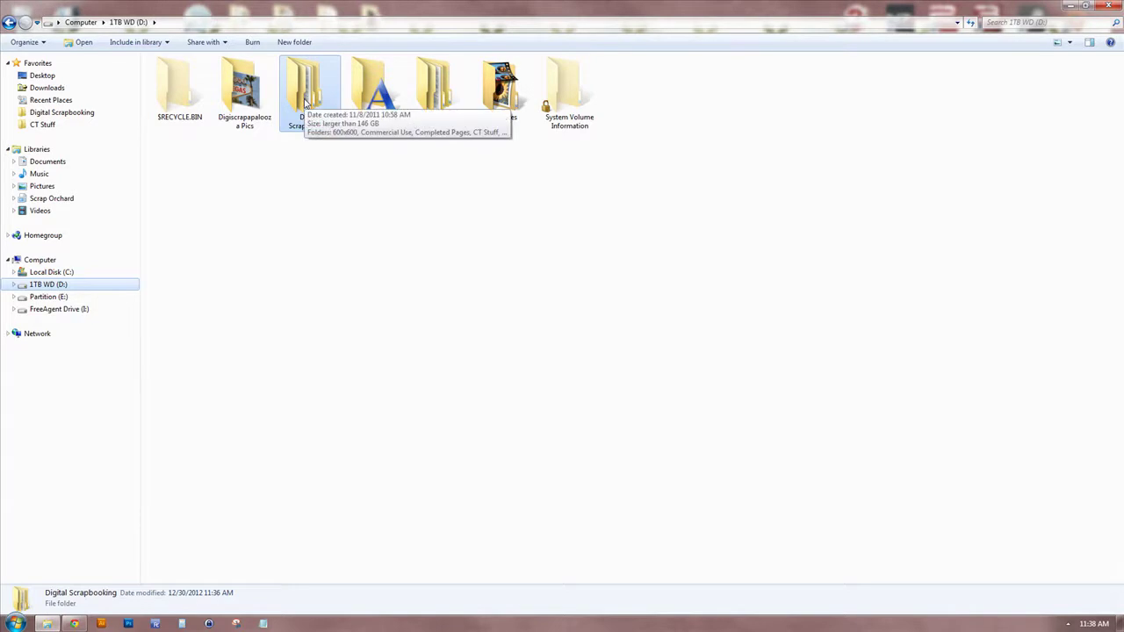
double_click(306, 102)
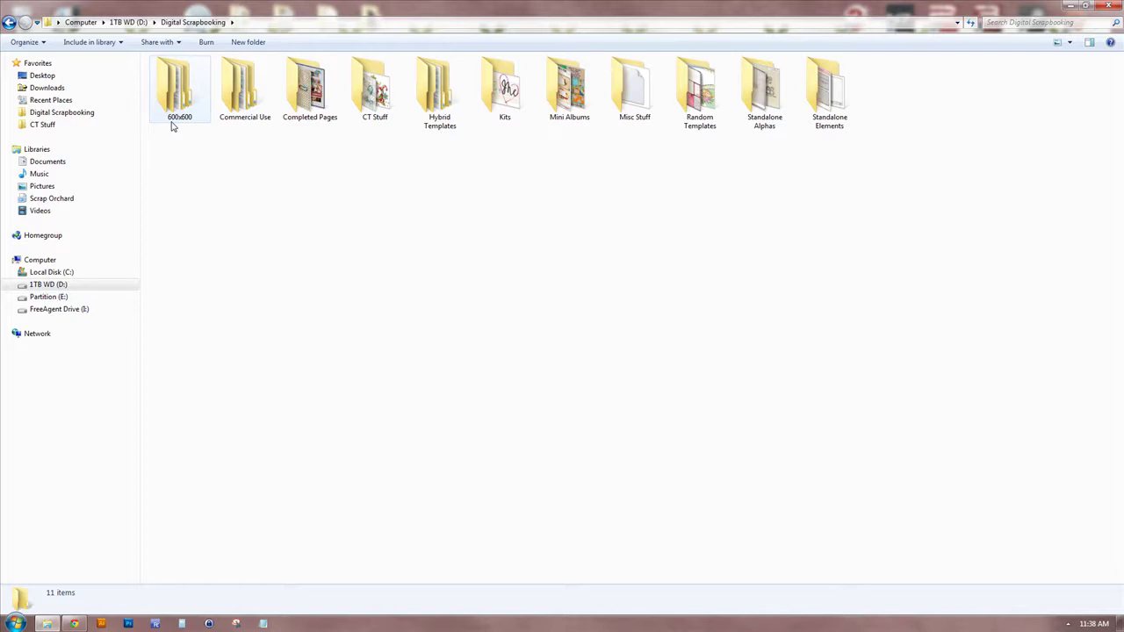
double_click(189, 98)
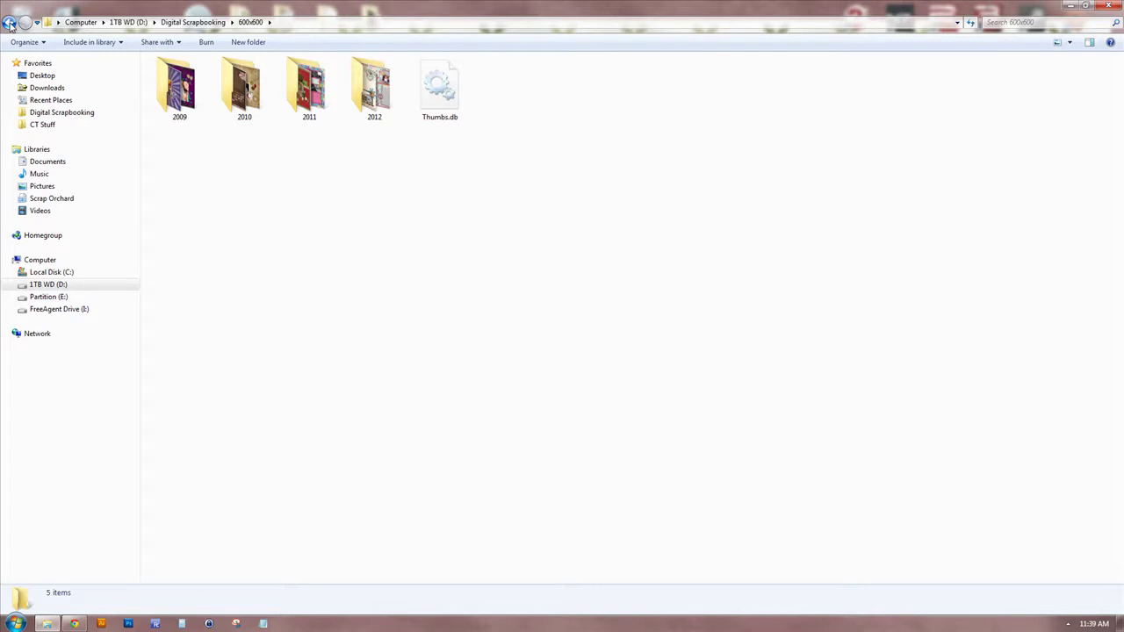
left_click(8, 24)
Look at the contents of the Commercial Use folder and return to Digital Scrapbooking.
left_click(243, 106)
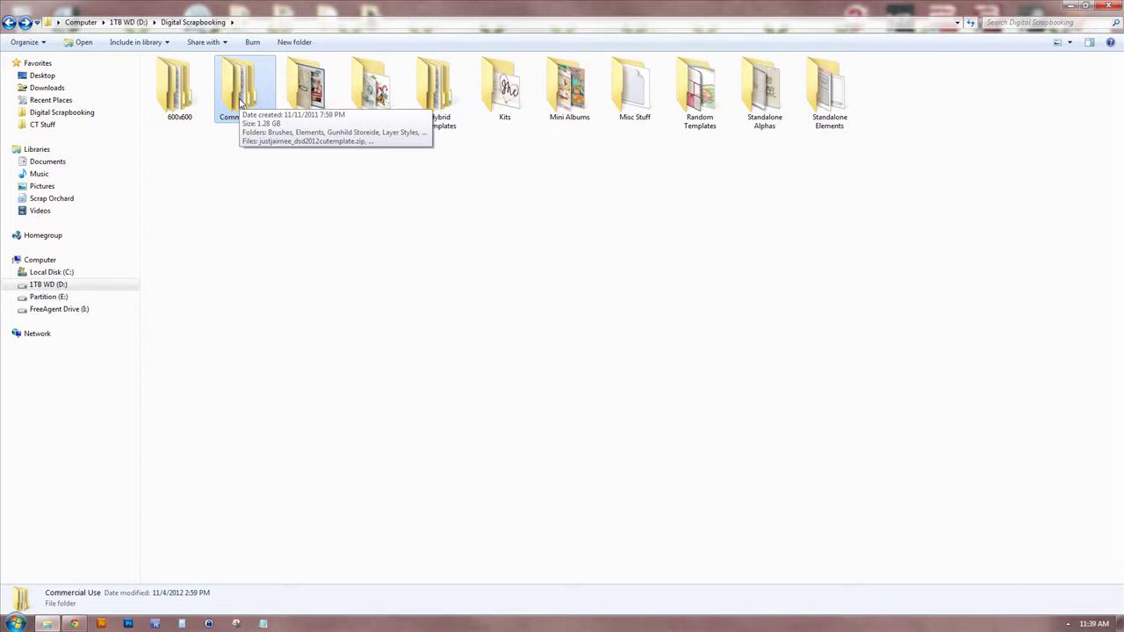
double_click(240, 103)
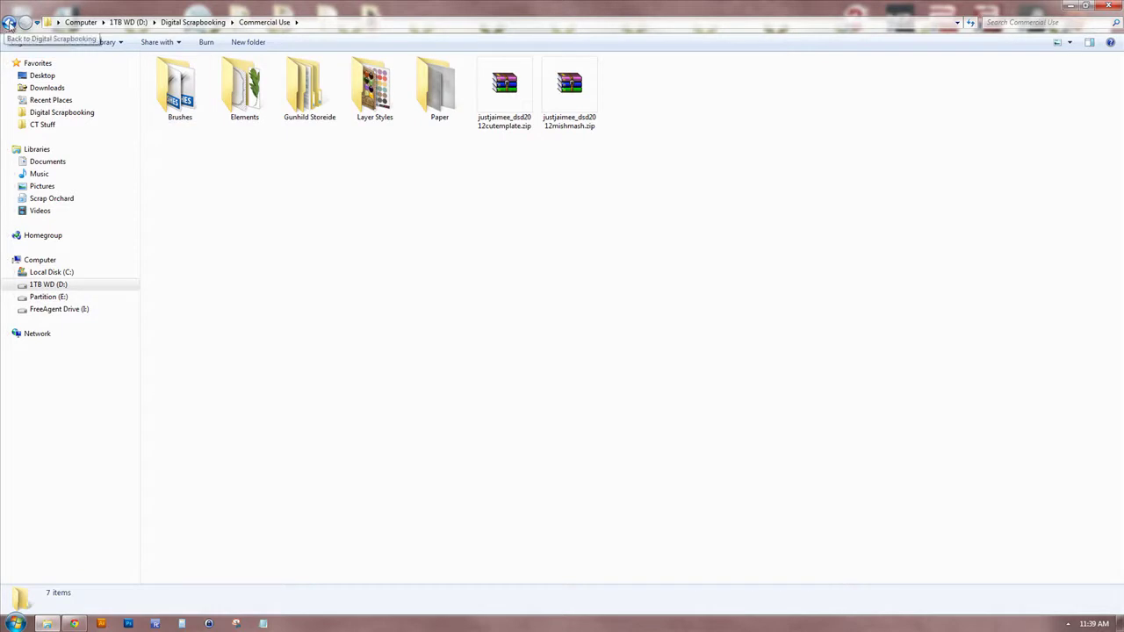
left_click(10, 22)
Examine the remaining category folders in Digital Scrapbooking, from Completed Pages through Standalone Elements.
left_click(311, 103)
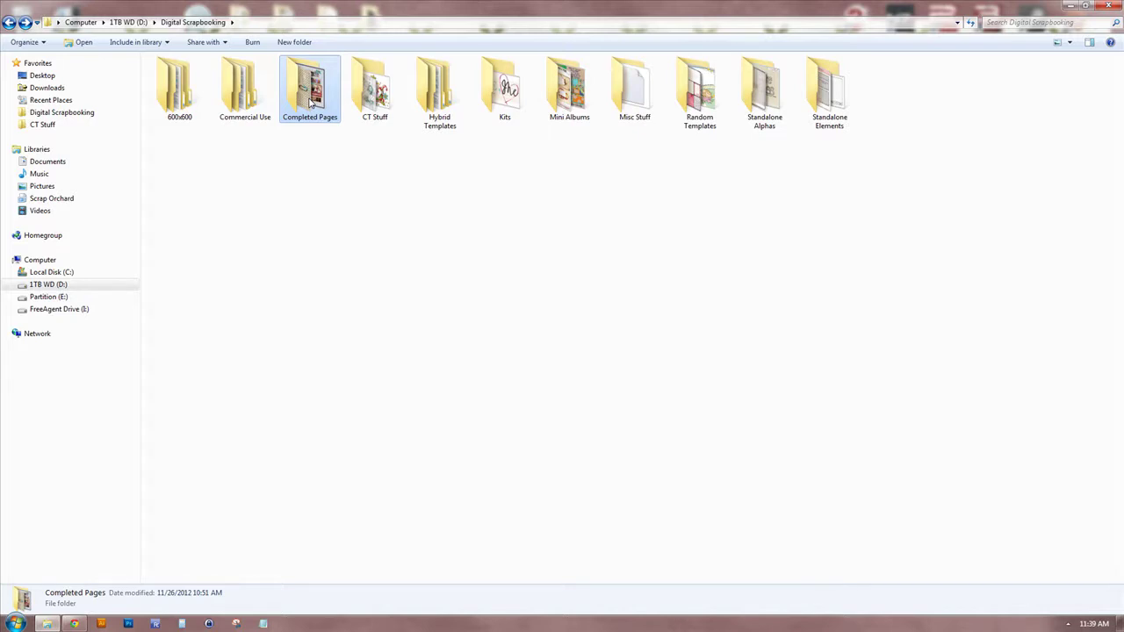
left_click(380, 98)
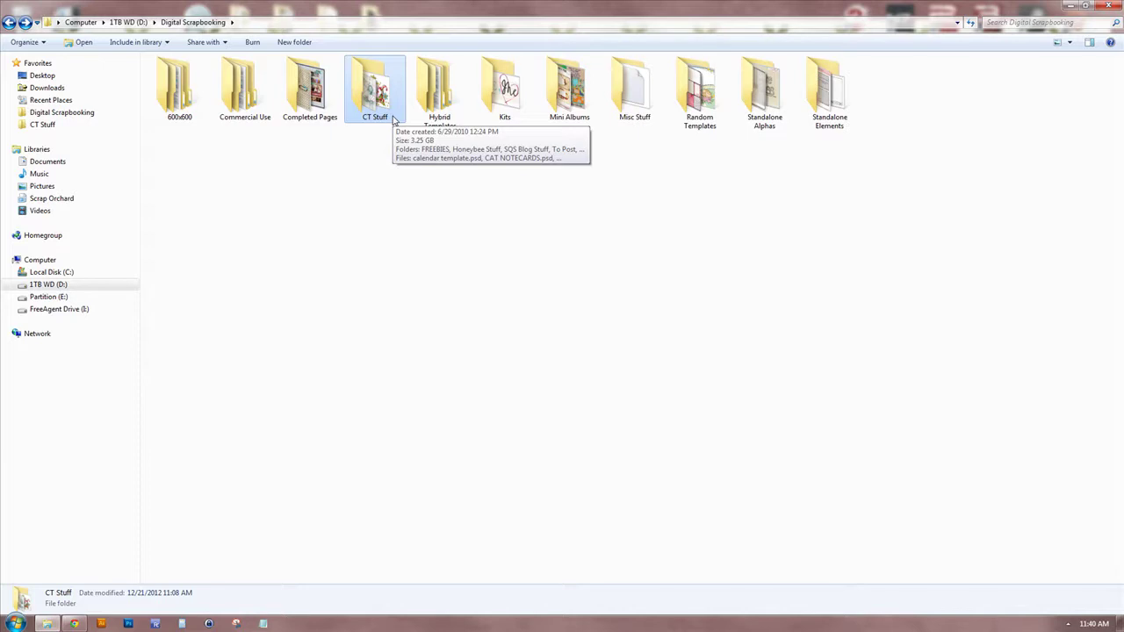
left_click(450, 111)
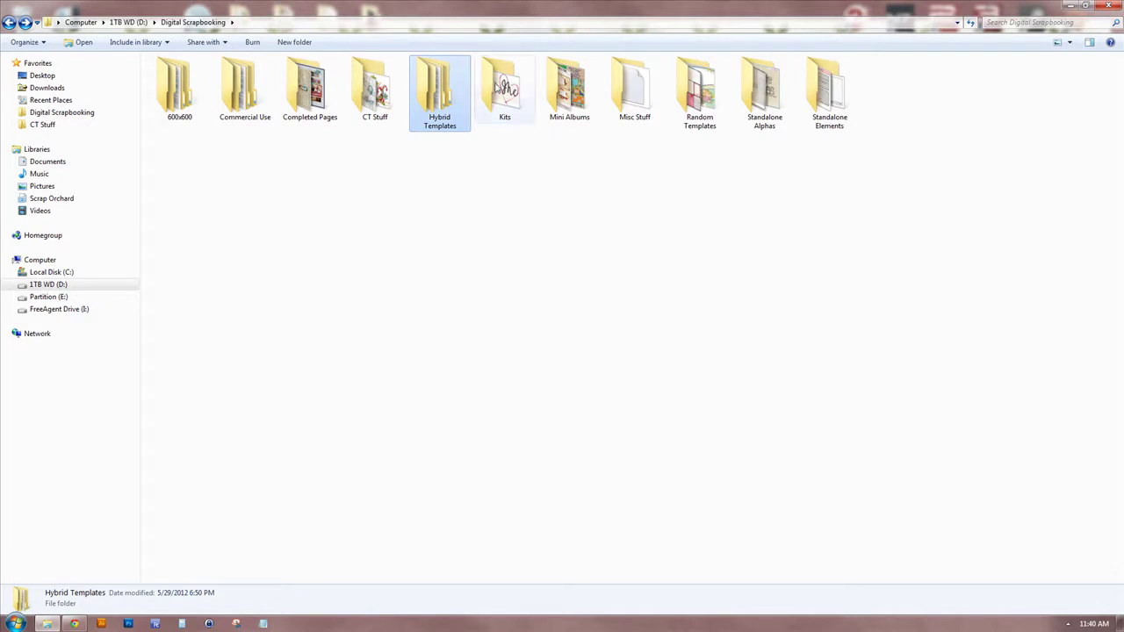
left_click(499, 88)
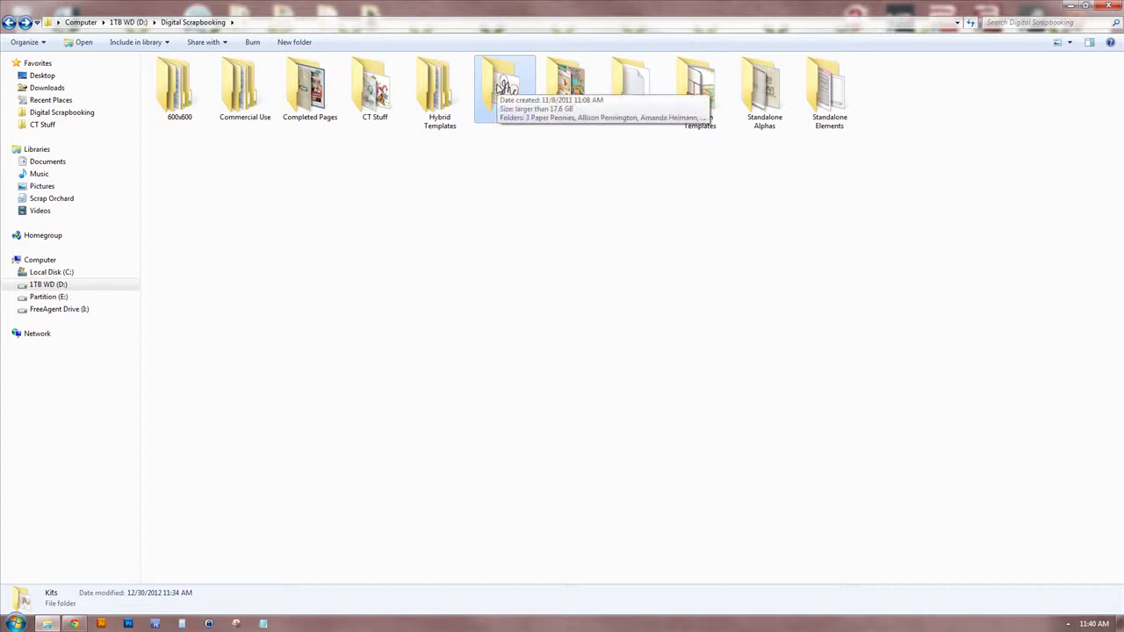
left_click(570, 111)
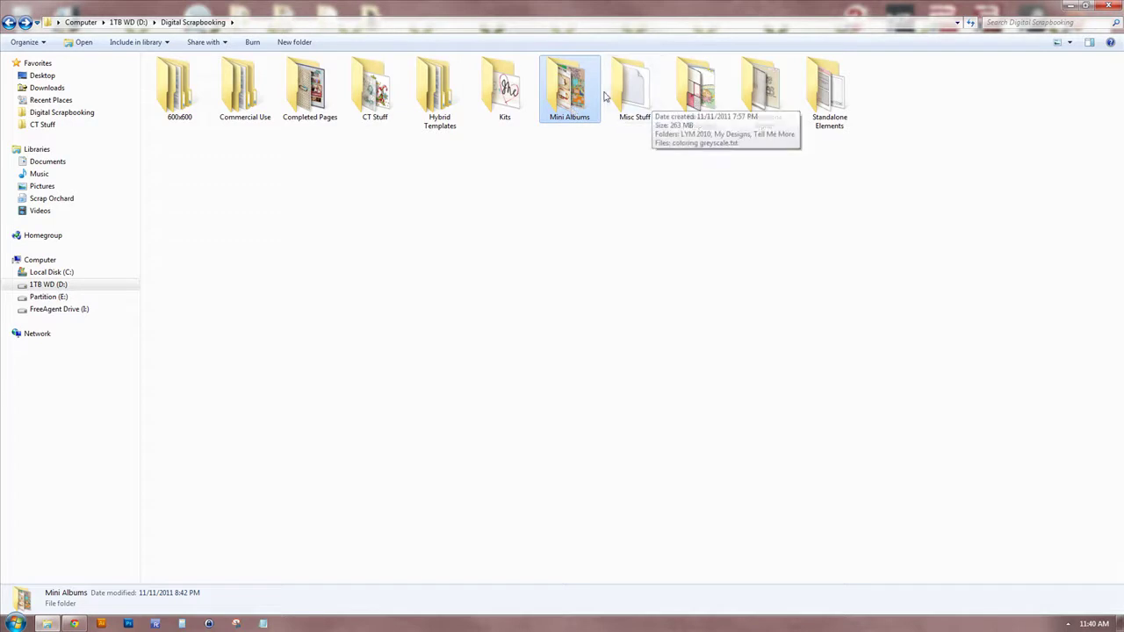
mouse_move(713, 123)
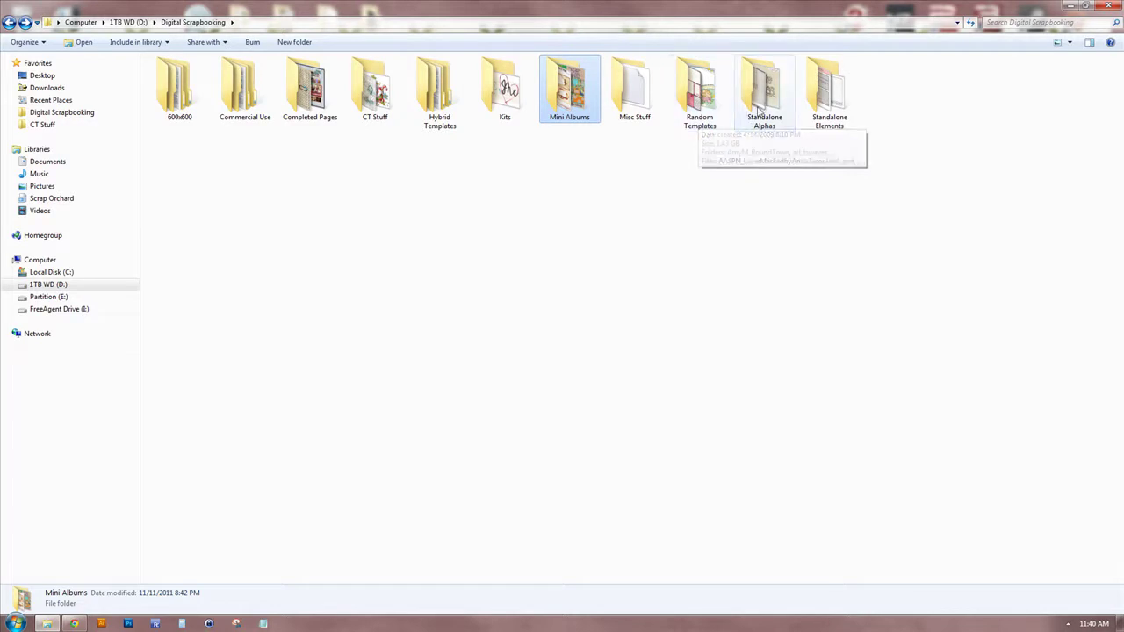
left_click(760, 109)
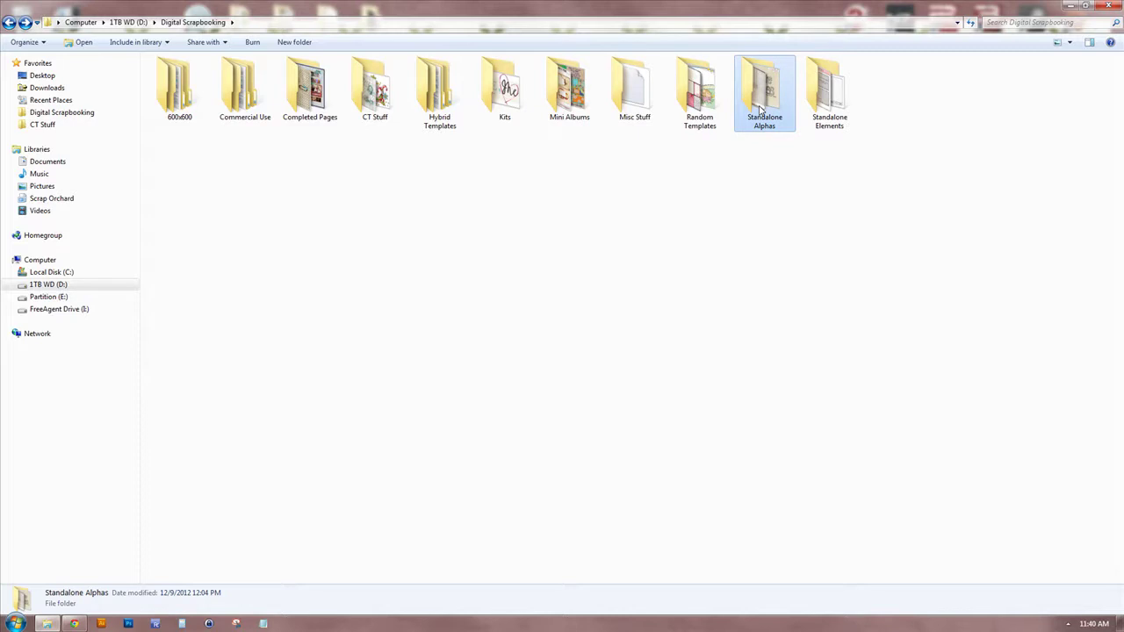
left_click(831, 98)
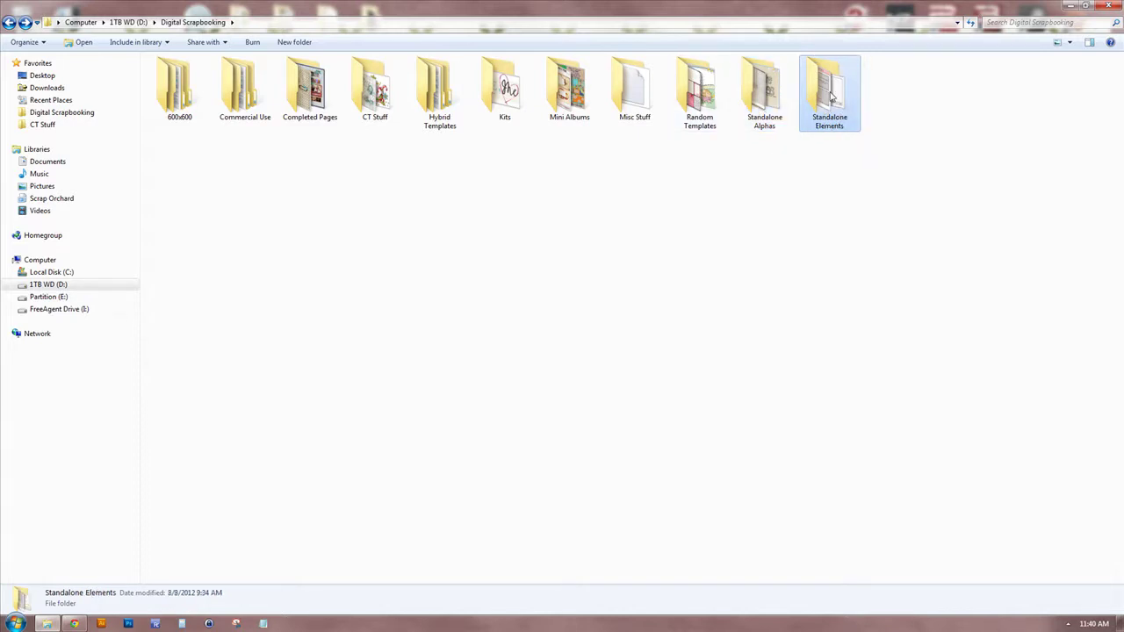
Open the main Kits folder, look through the designer folders and open SuzyQ Scraps.
double_click(503, 98)
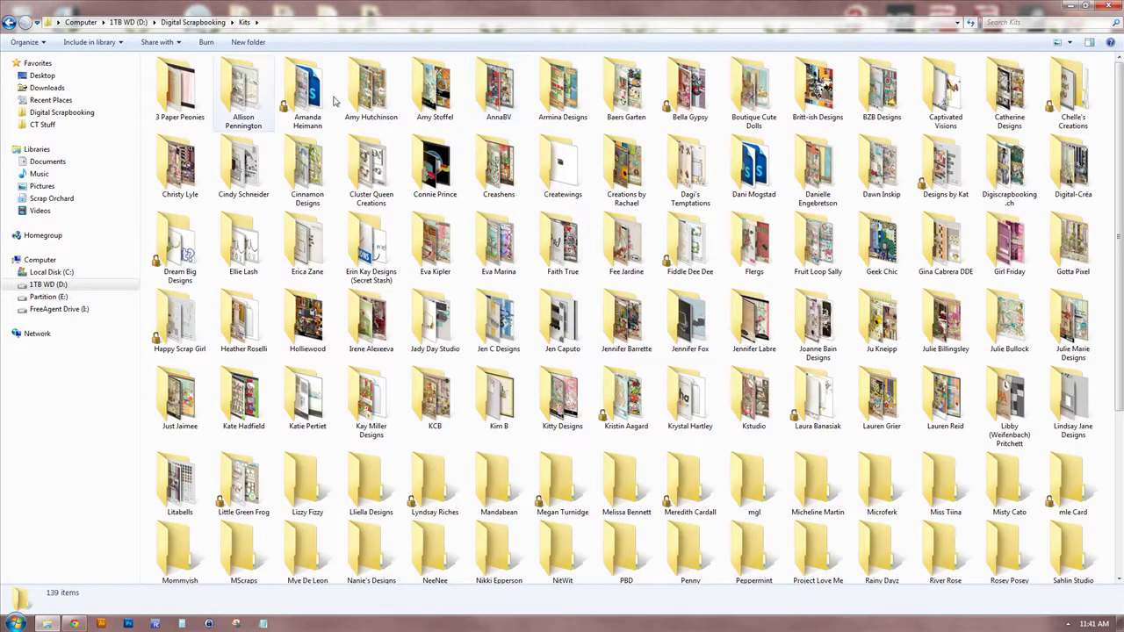
scroll(615, 246, "down", 3)
scroll(617, 248, "up", 3)
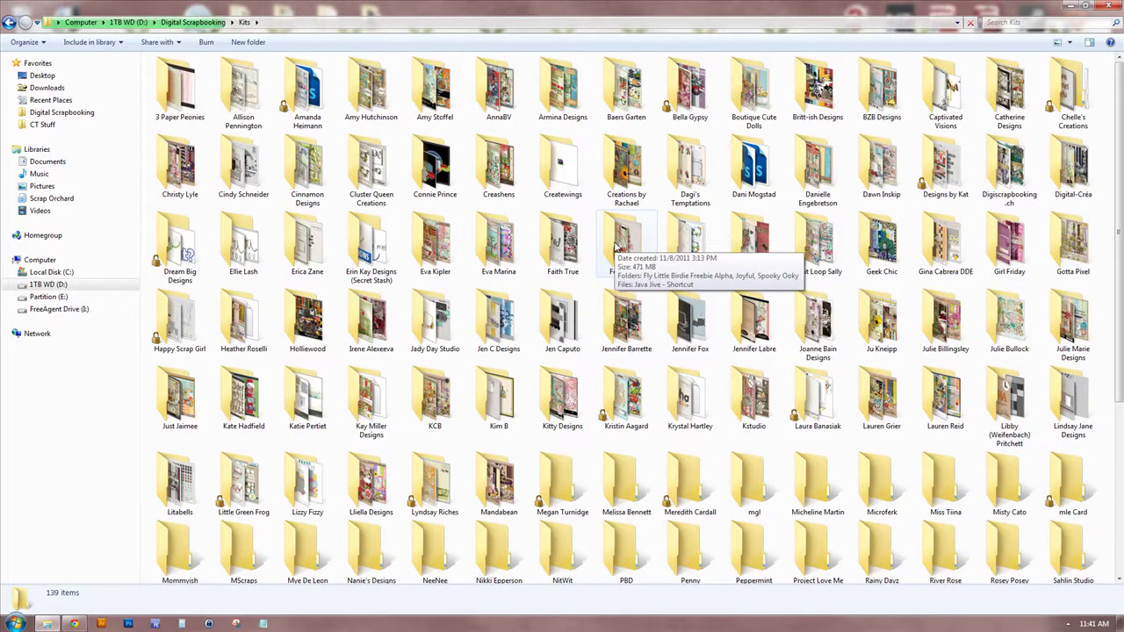
scroll(615, 248, "down", 3)
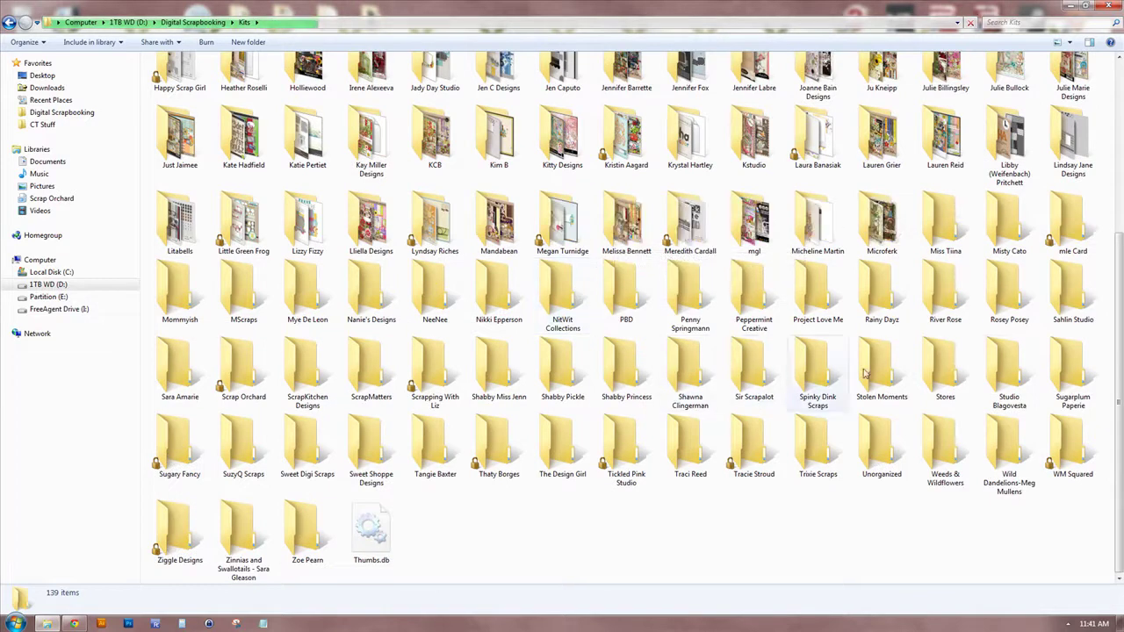
left_click(237, 455)
double_click(237, 455)
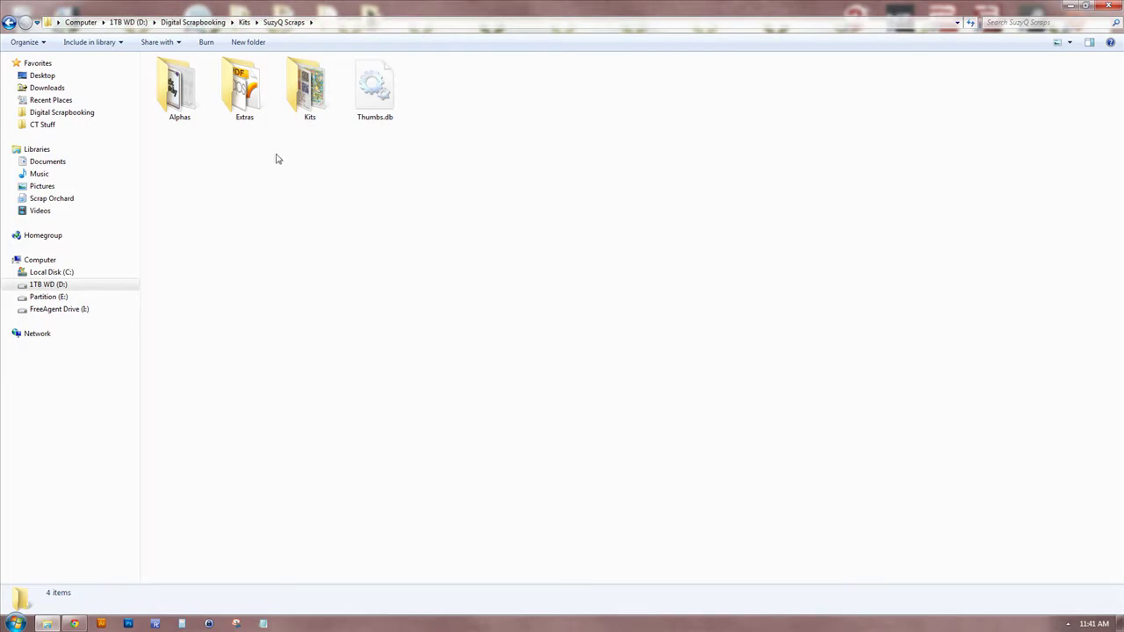
Examine how the SuzyQ Scraps folder is divided into Alphas, Extras and Kits.
left_click(171, 99)
left_click(253, 97)
left_click(303, 101)
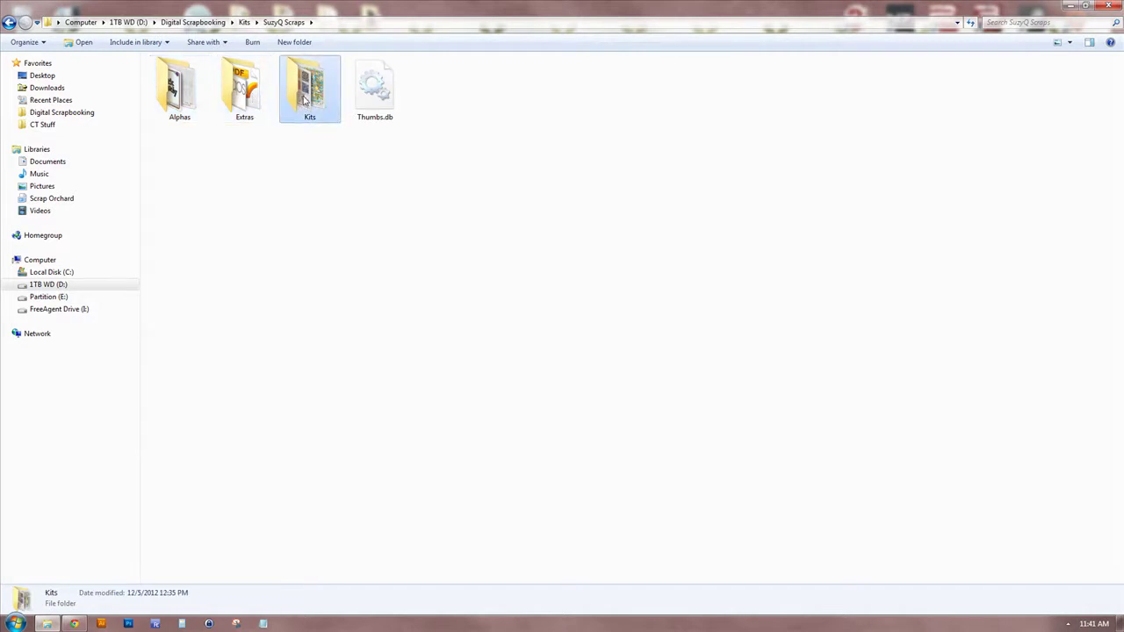
mouse_move(303, 101)
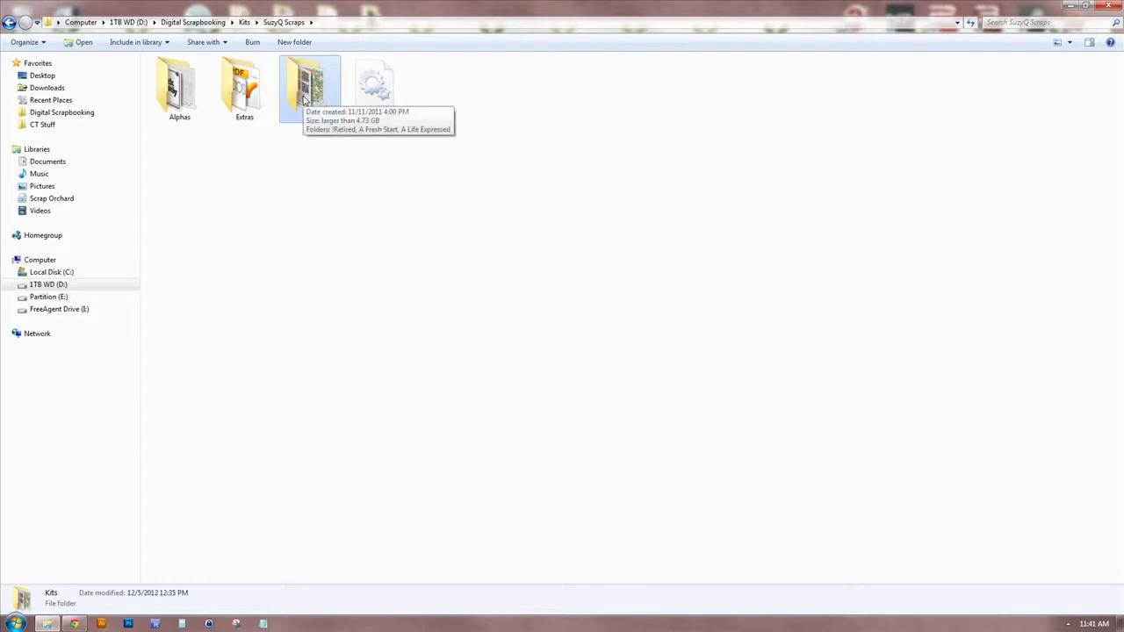
left_click(234, 106)
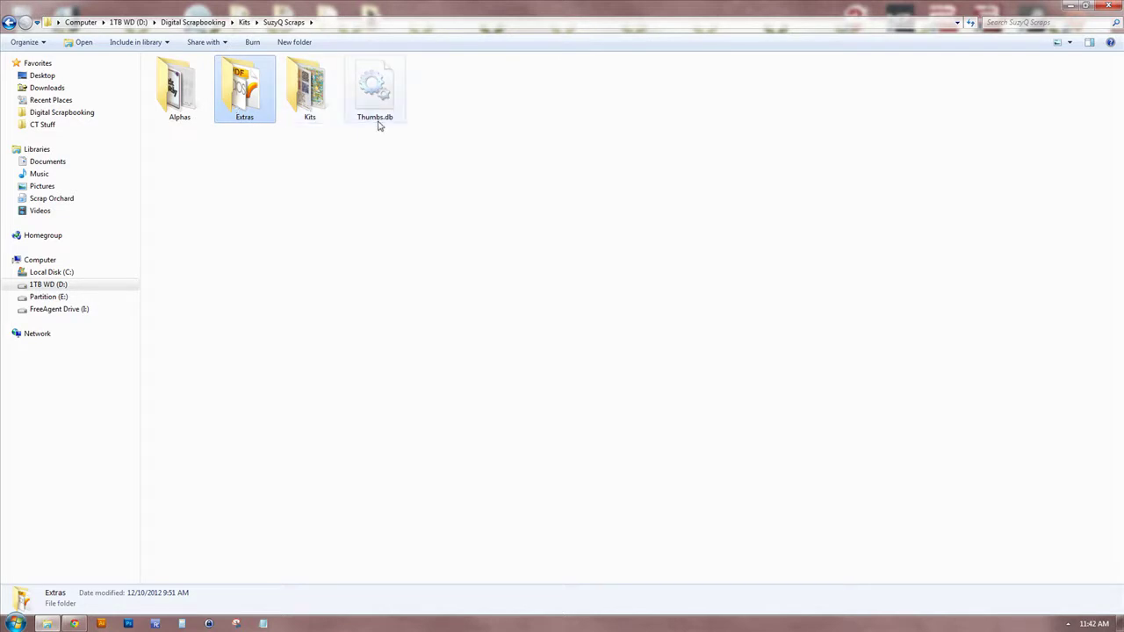
Open the SuzyQ Scraps Kits folder, check folder.jpg in the Bunny Imposters kit and return to the kit list.
double_click(297, 96)
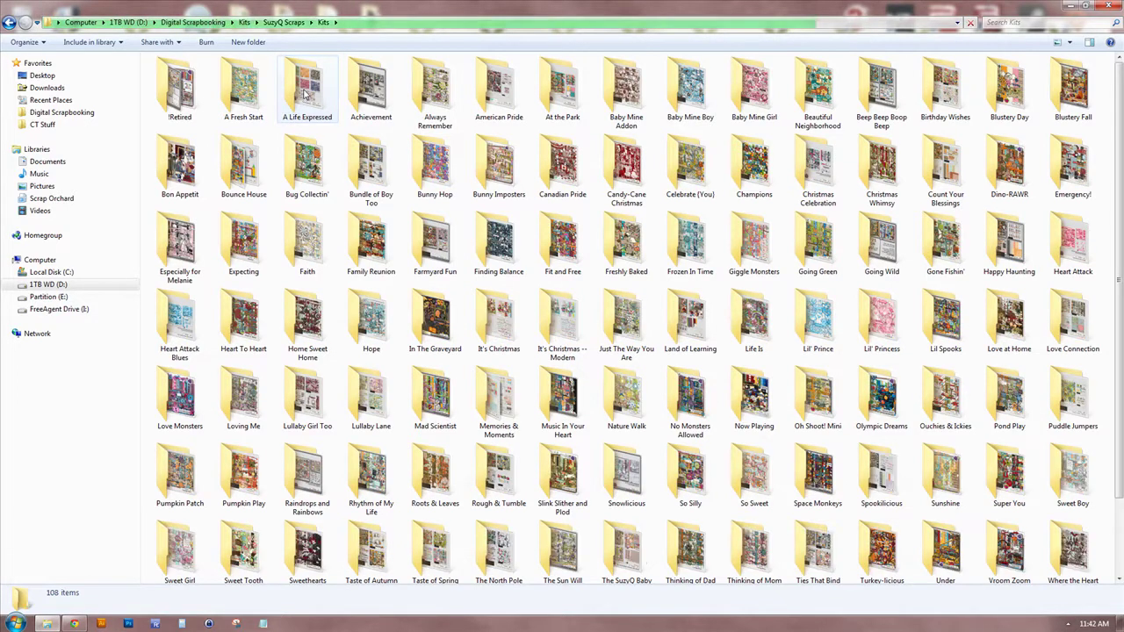
double_click(500, 169)
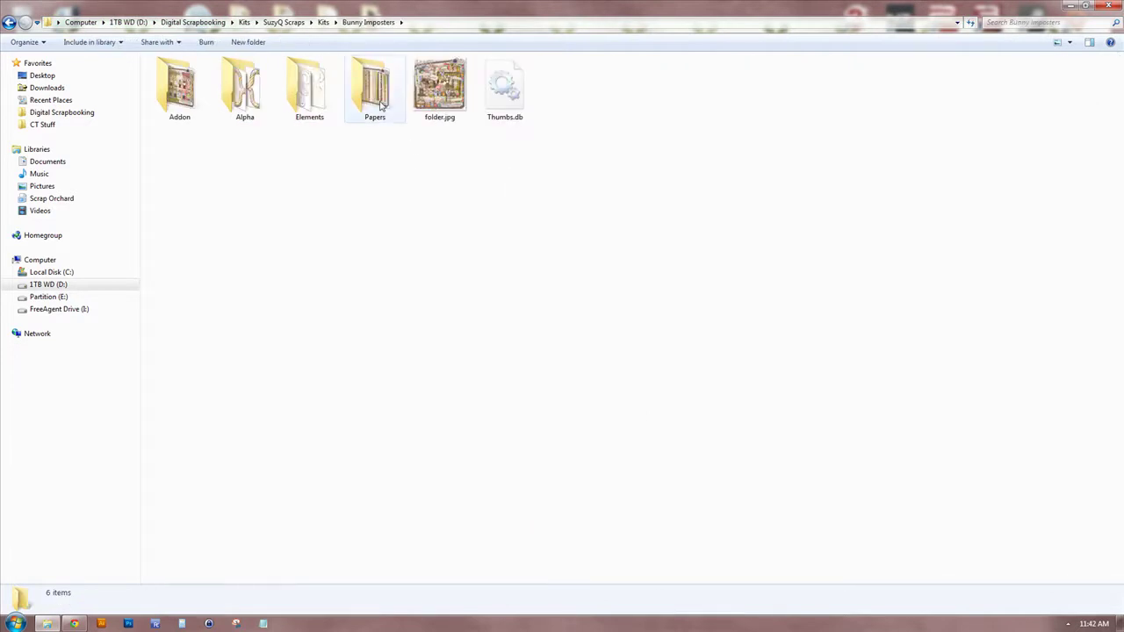
left_click(437, 99)
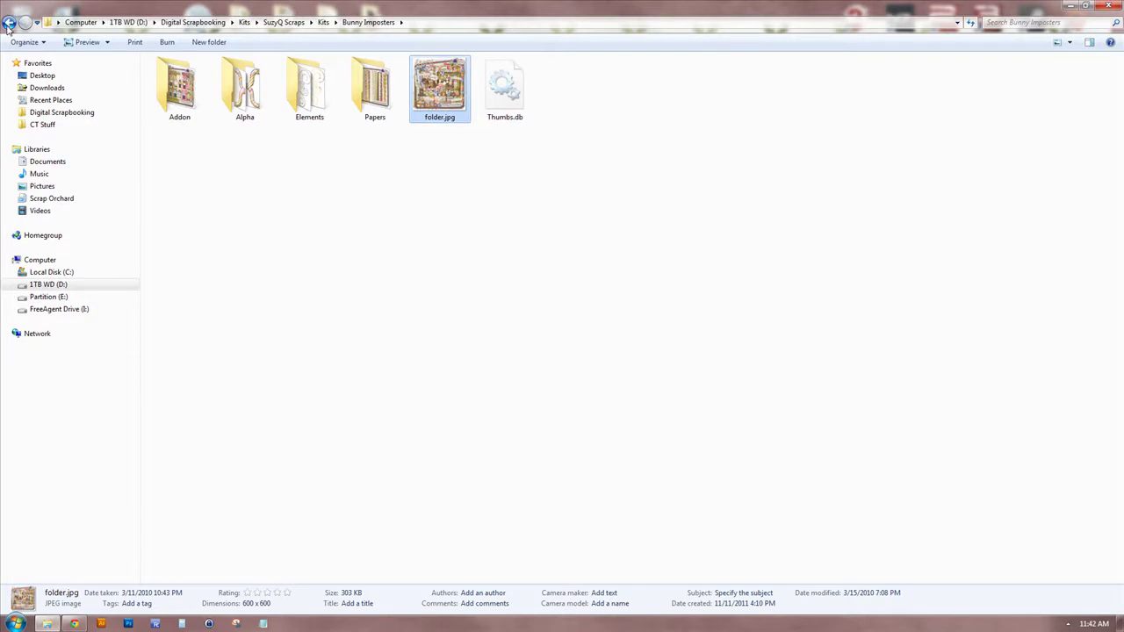
key("BackSpace")
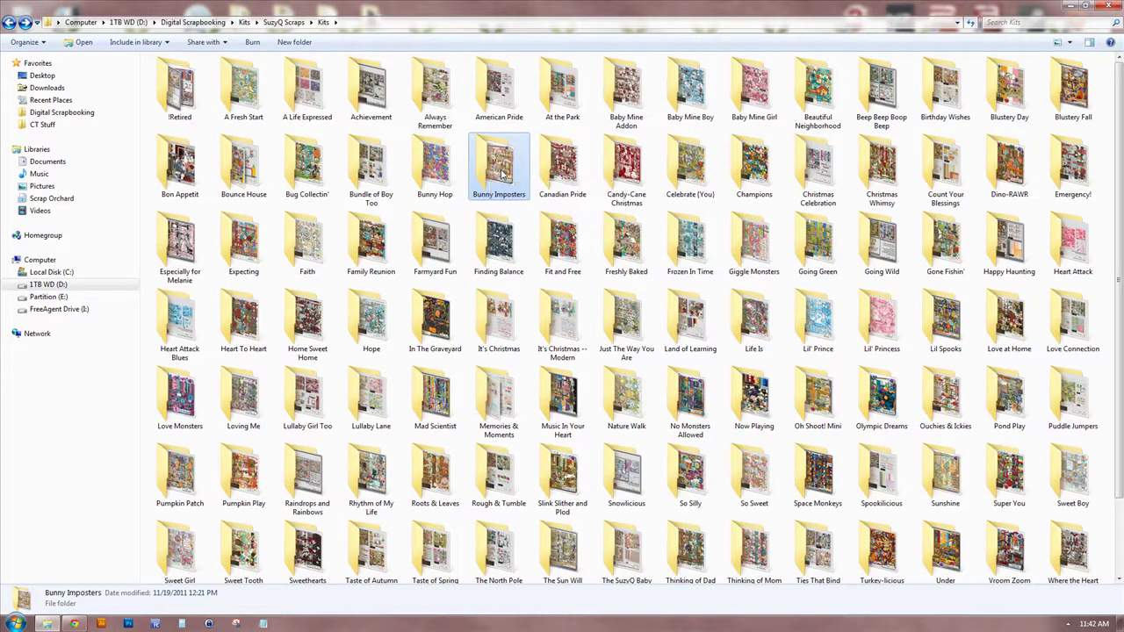
Revisit the Bunny Imposters kit, return to the kit list and check the available icon size options.
double_click(501, 175)
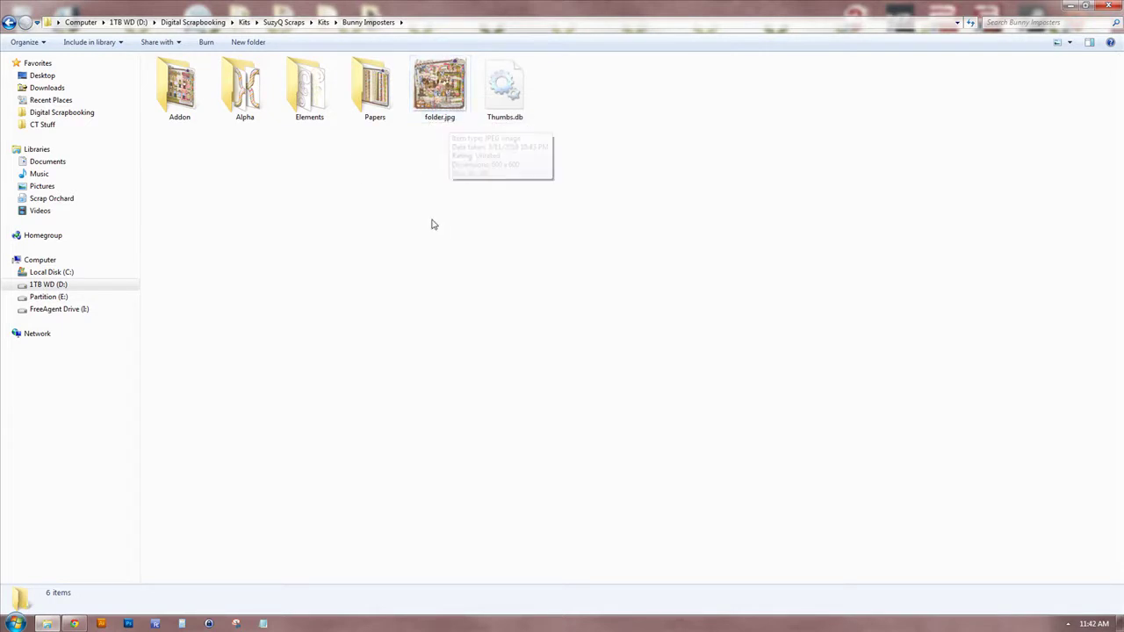
key("BackSpace")
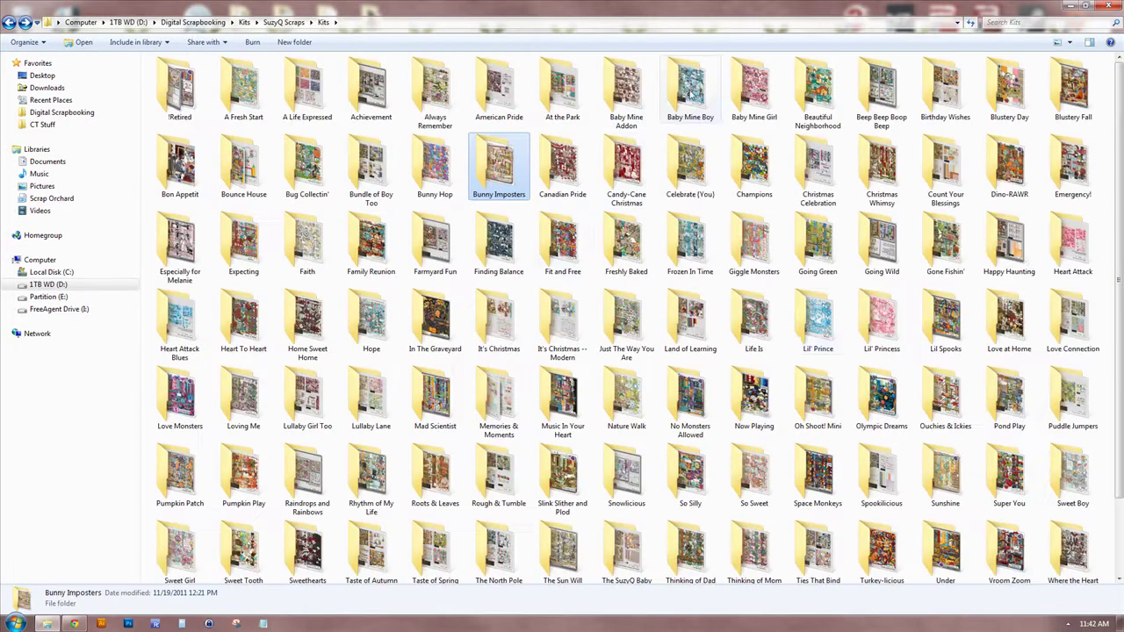
left_click(1069, 42)
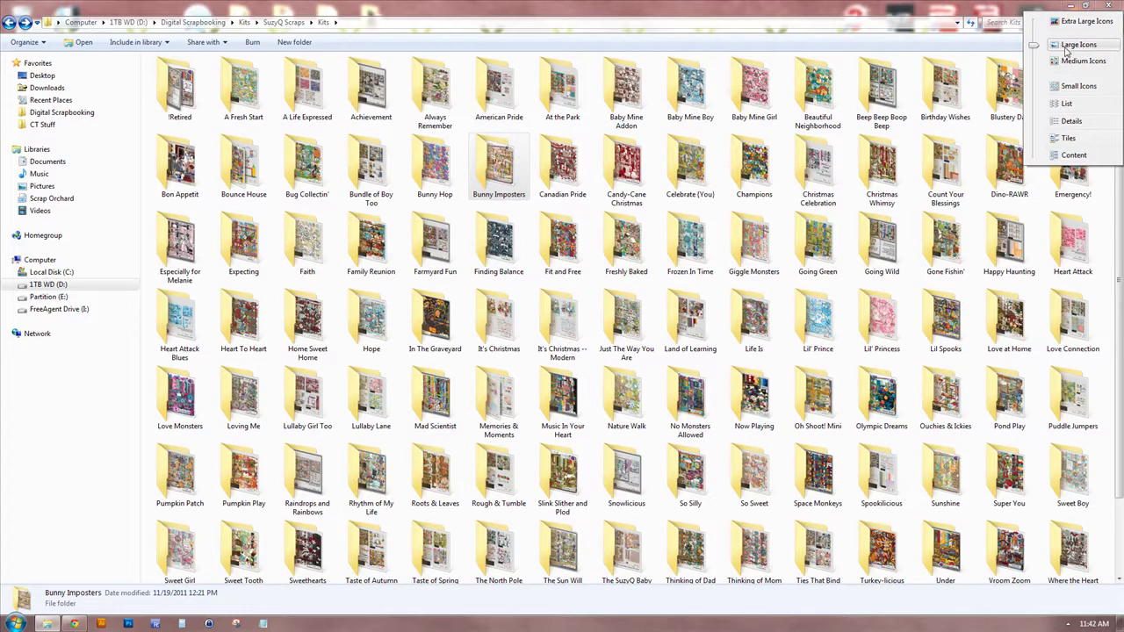
left_click(539, 182)
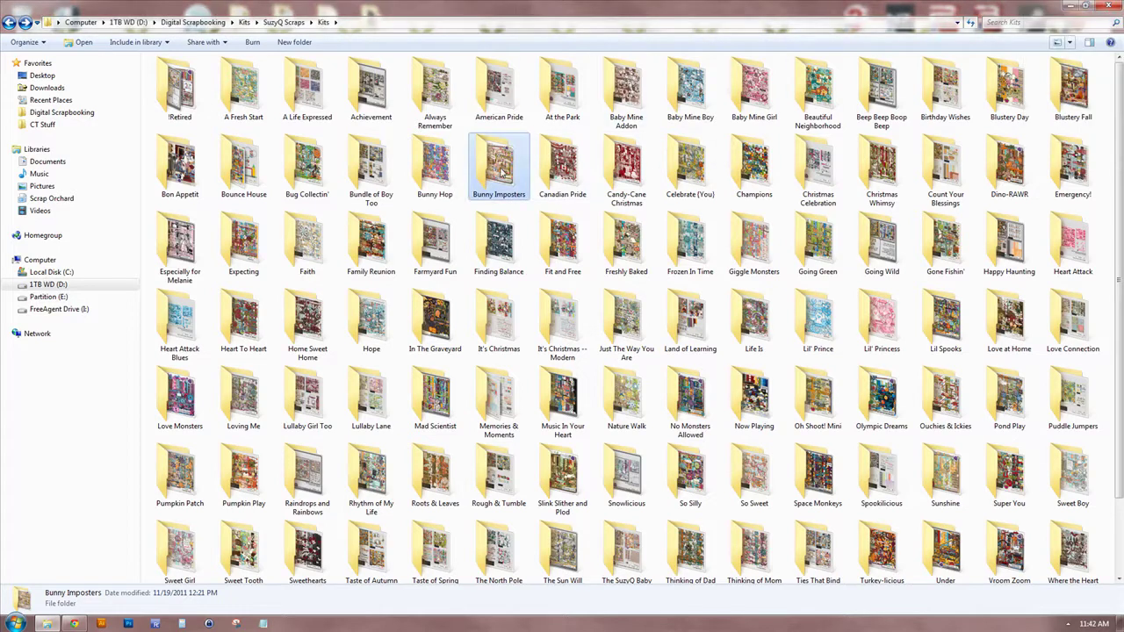
Examine the Papers, Elements, Alpha and Addon subfolders of Bunny Imposters and return to the kit list.
double_click(505, 172)
left_click(375, 118)
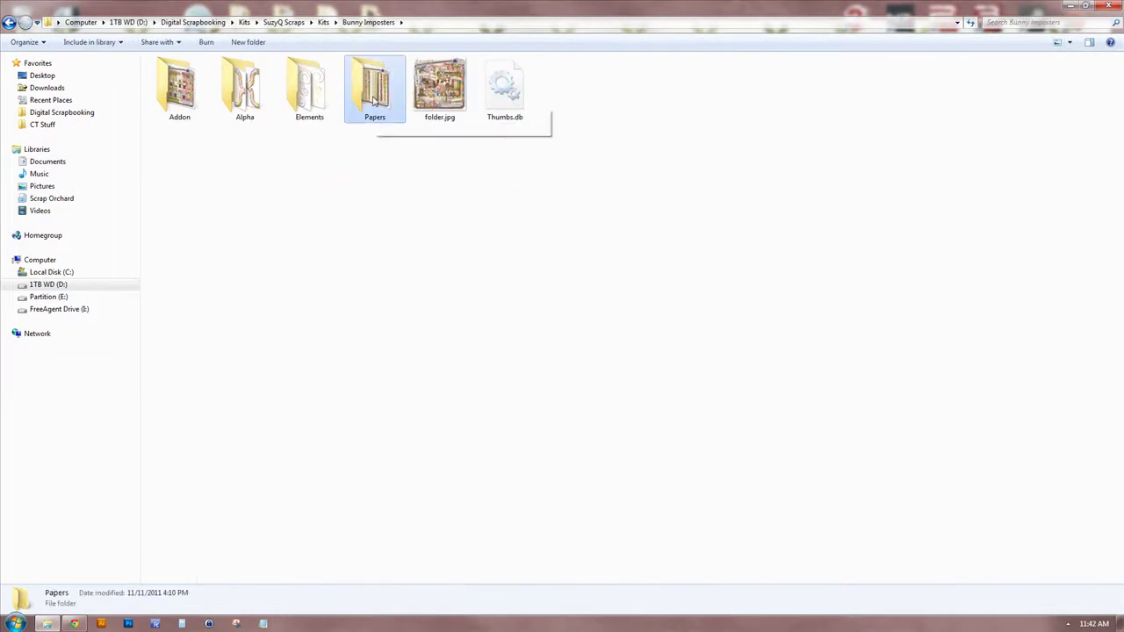
left_click(319, 105)
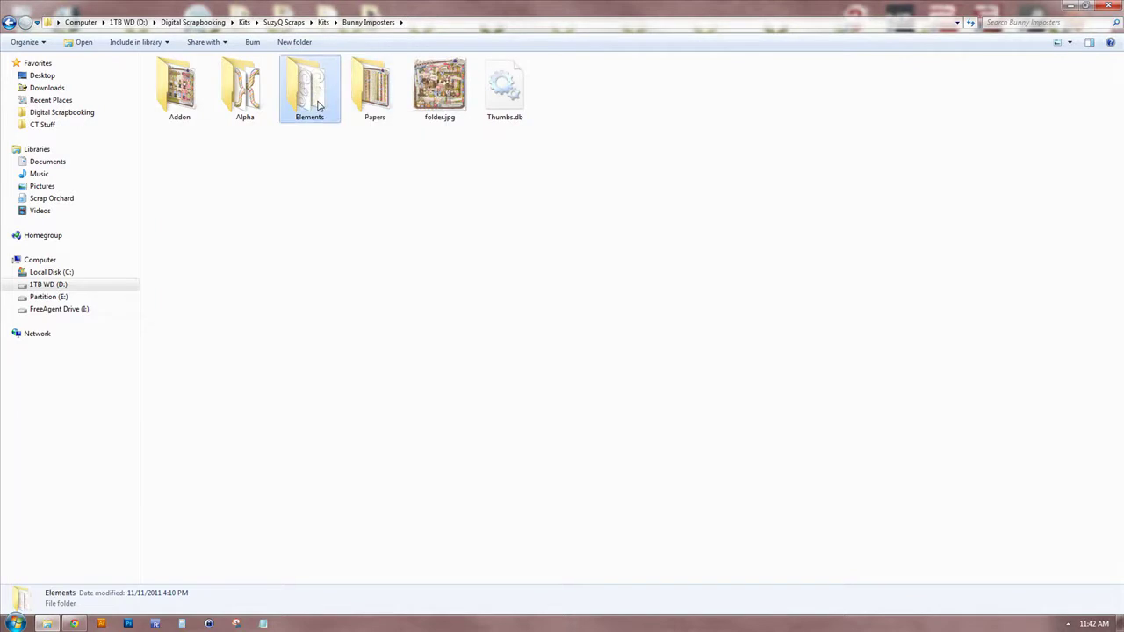
left_click(230, 106)
left_click(172, 108)
left_click(618, 128)
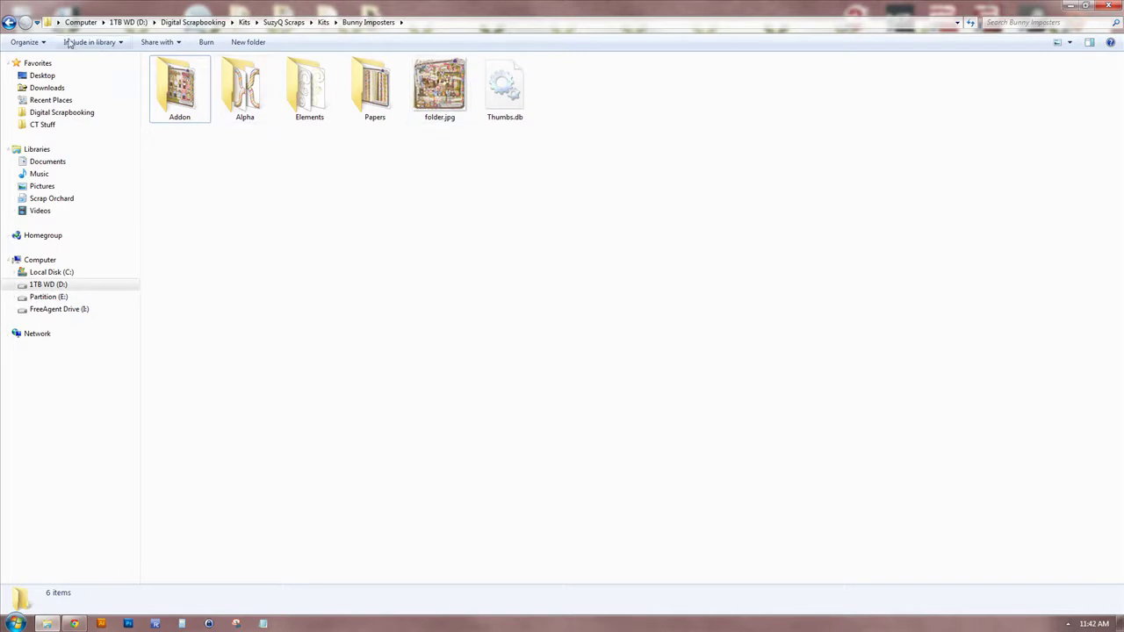
left_click(9, 22)
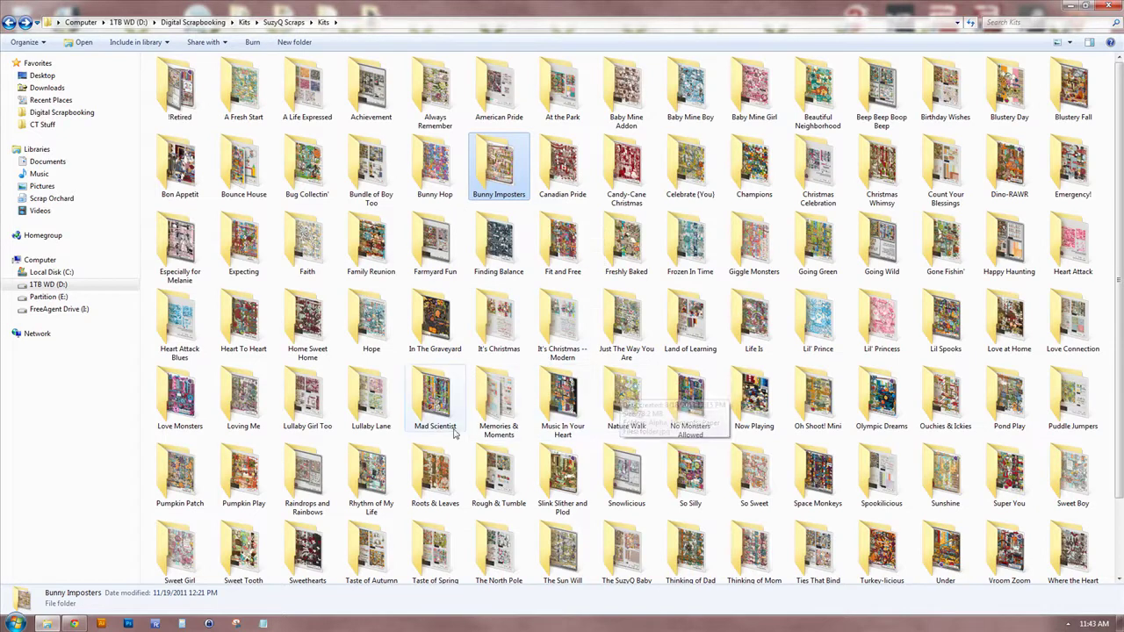
Open the Lullaby Lane folder, view its folder.jpg preview image at full size and close the image.
left_click(369, 402)
double_click(368, 402)
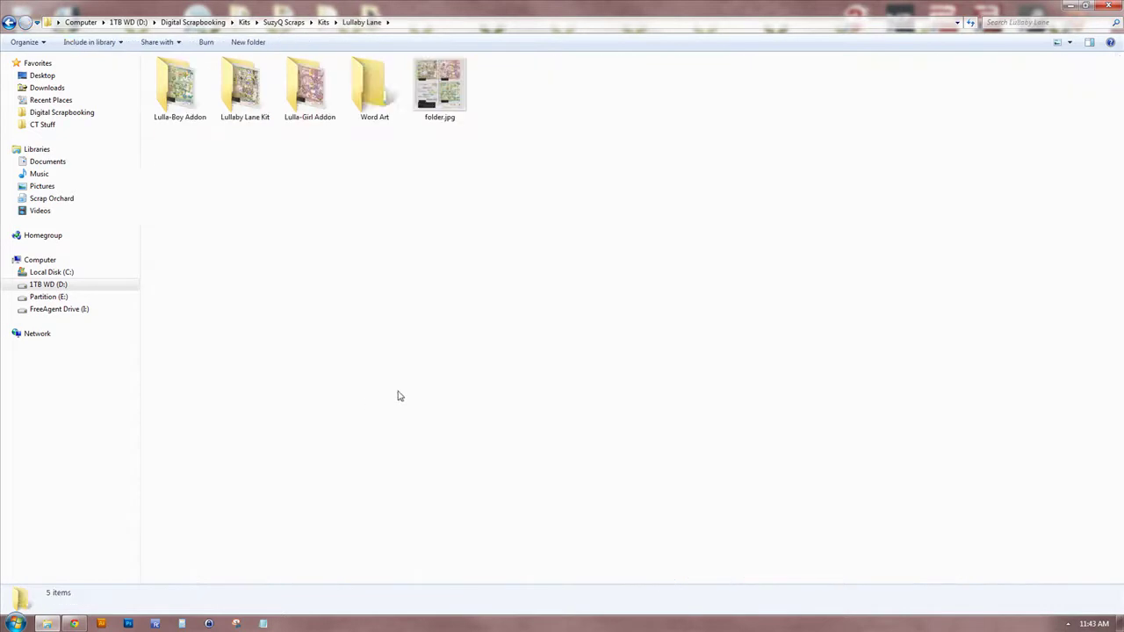
double_click(442, 105)
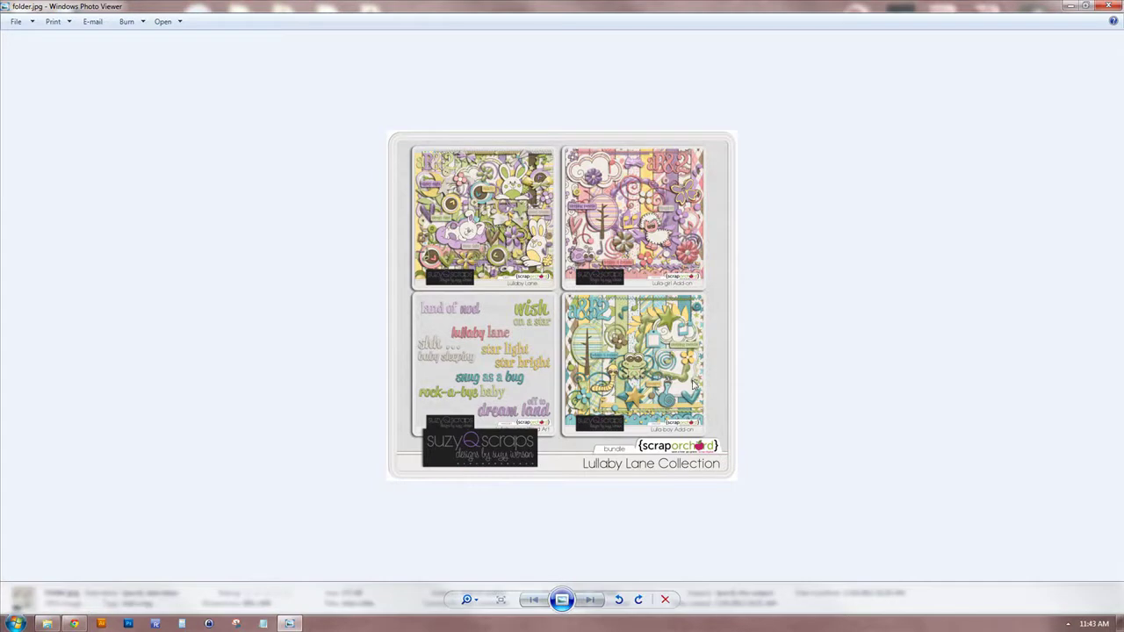
left_click(1108, 7)
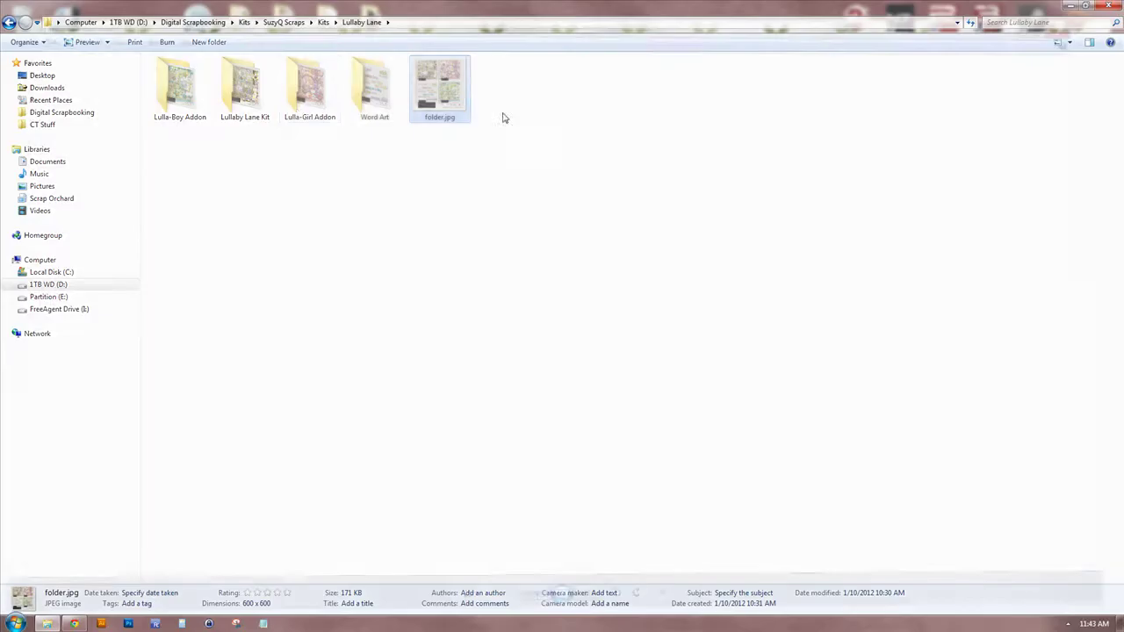
Check the Lulla-Girl and Lulla-Boy Addon folders in Lullaby Lane, view the Lullaby Lane Kit contents and return to Lullaby Lane.
left_click(312, 95)
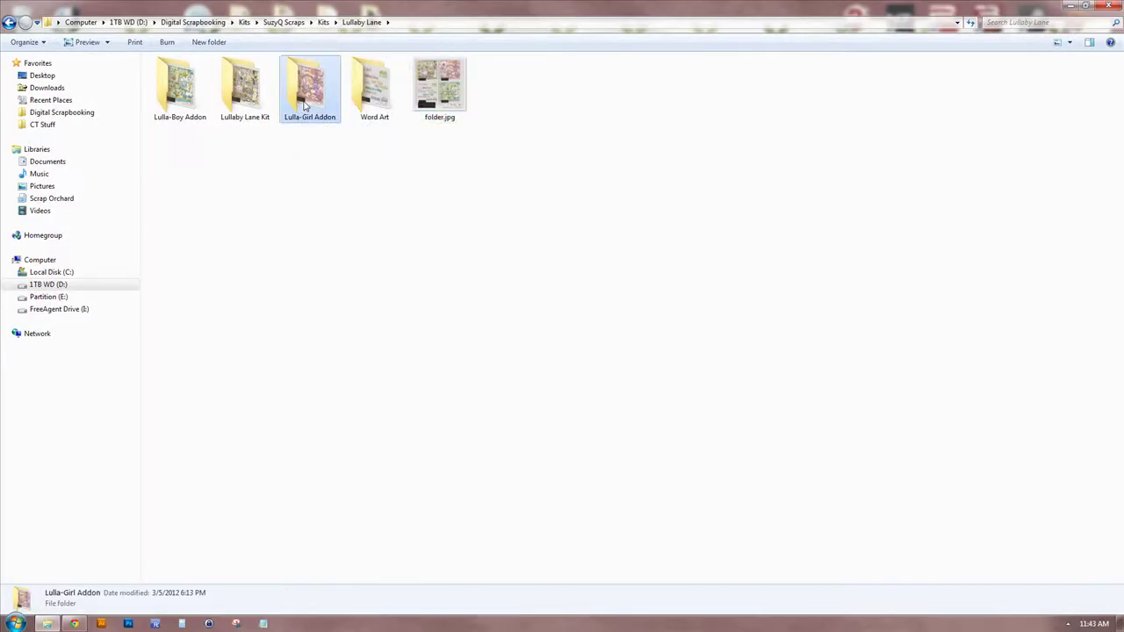
left_click(177, 114)
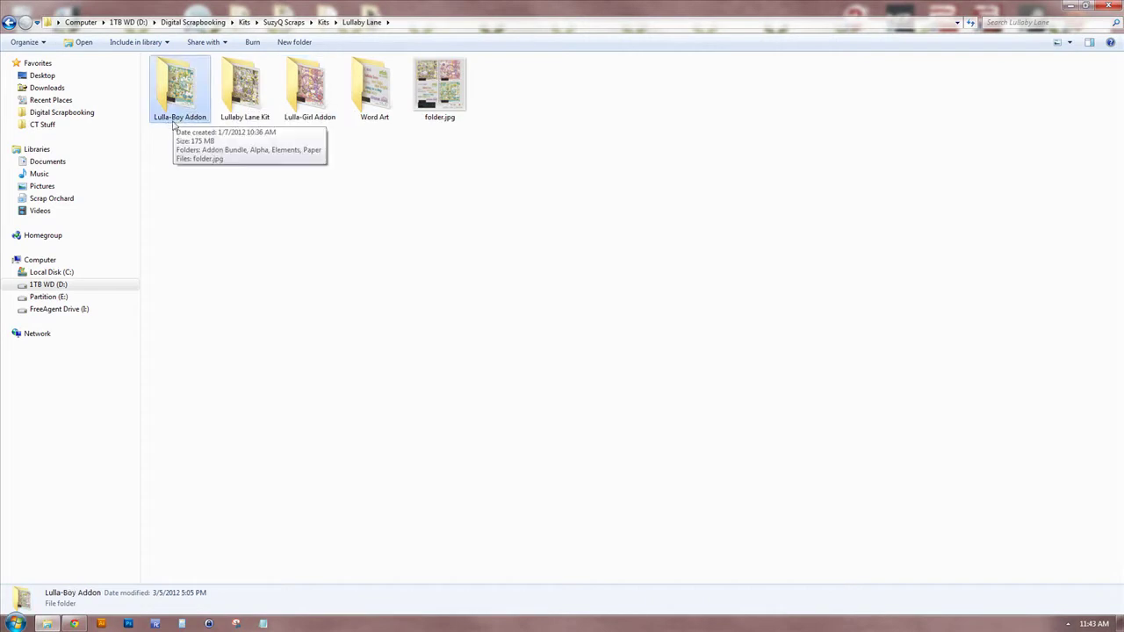
left_click(251, 122)
double_click(252, 122)
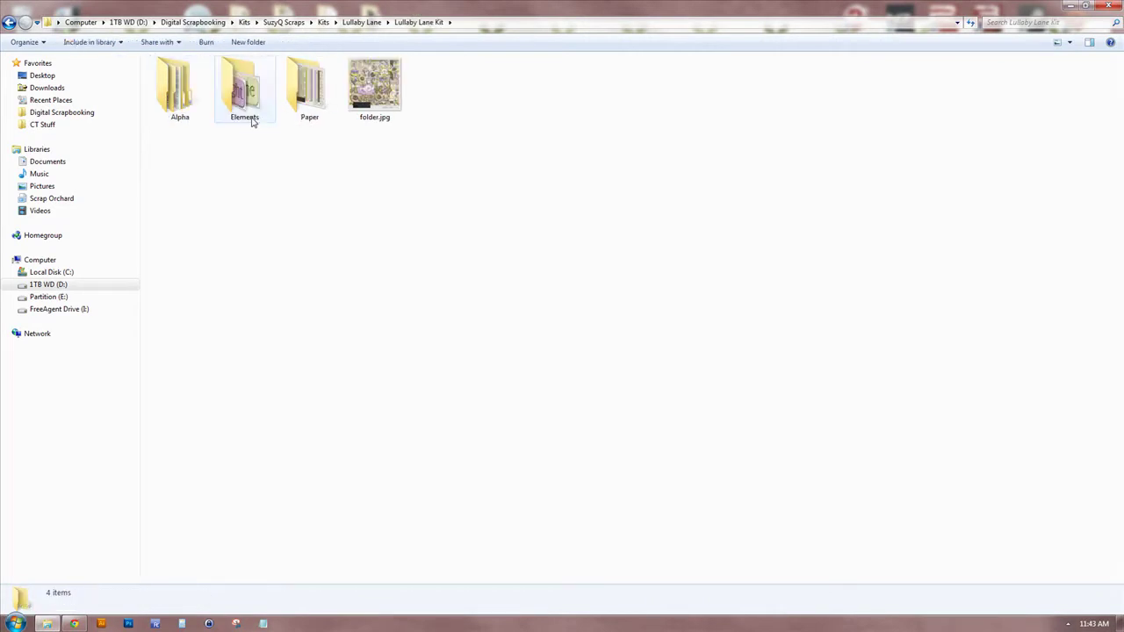
key("BackSpace")
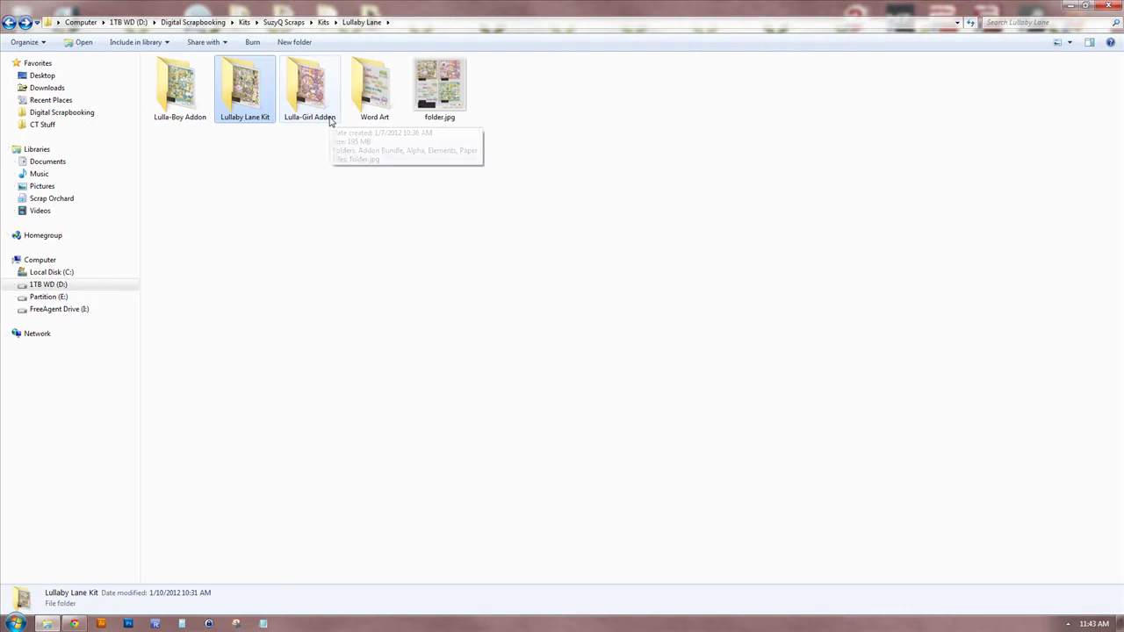
Examine the Addon Bundle, Alpha, Elements and Paper subfolders of Lulla-Boy Addon and return to the SuzyQ Scraps kit list.
left_click(200, 101)
left_click(304, 86)
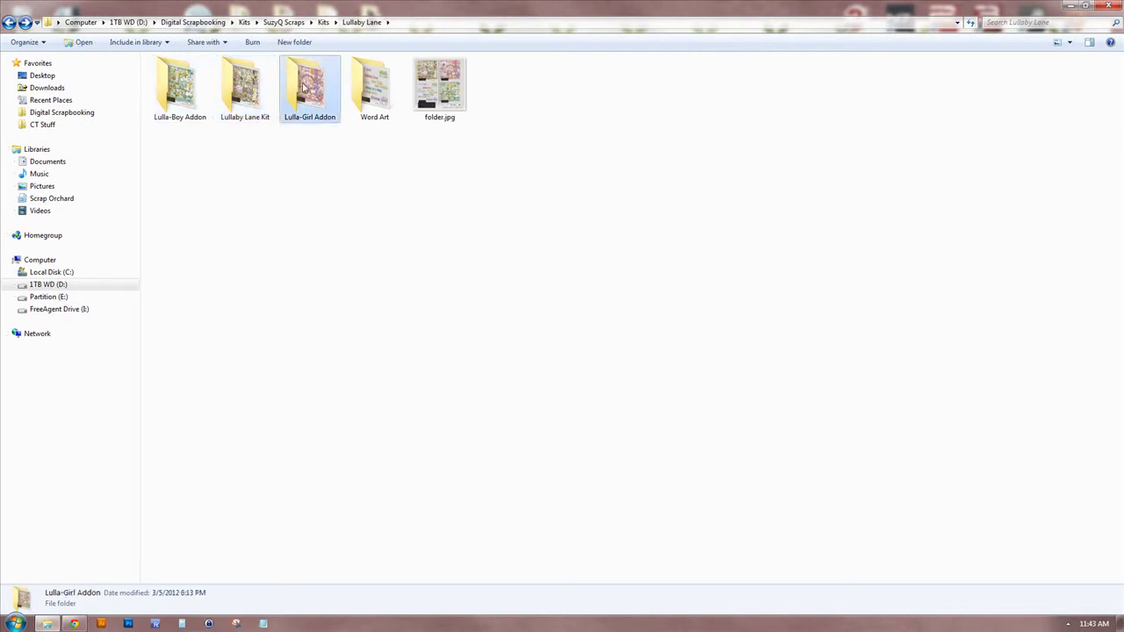
double_click(186, 96)
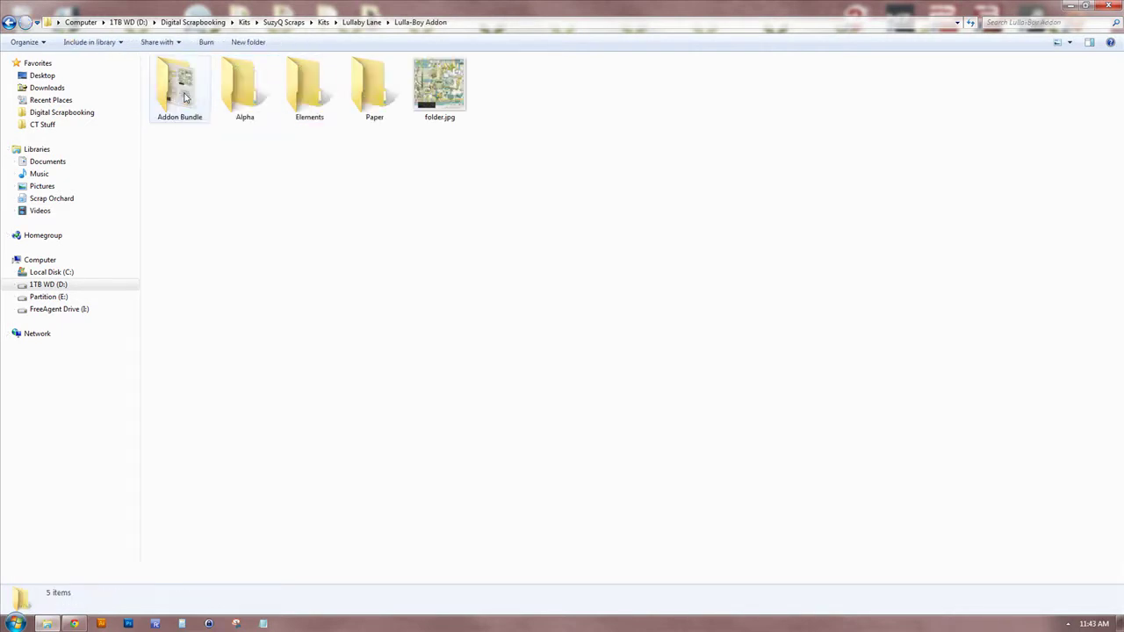
left_click(376, 99)
left_click(319, 99)
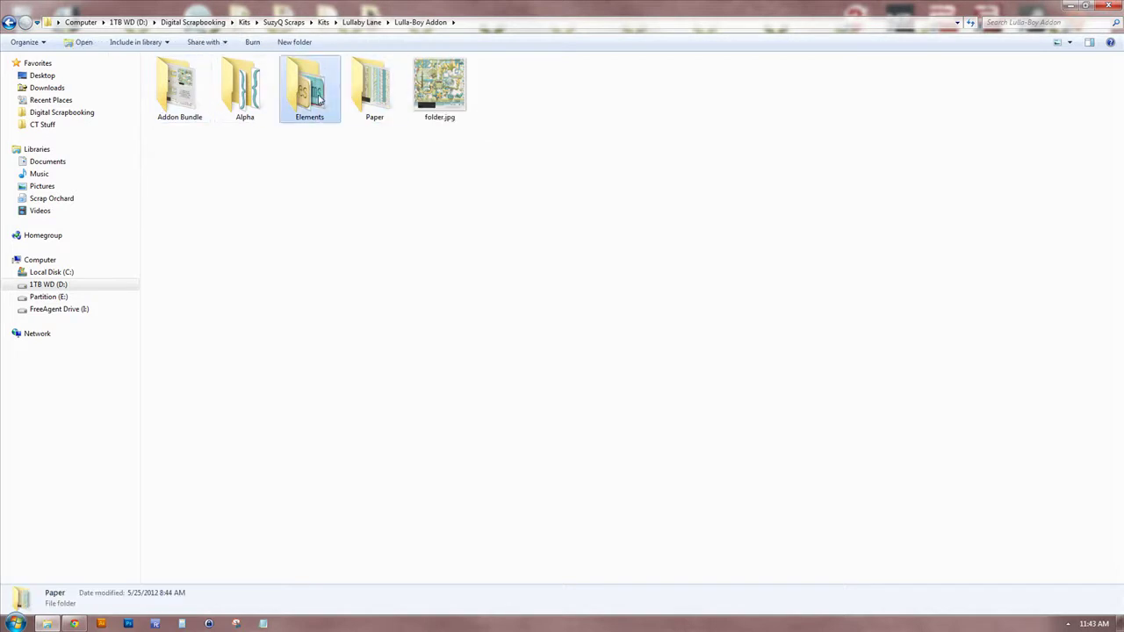
left_click(173, 105)
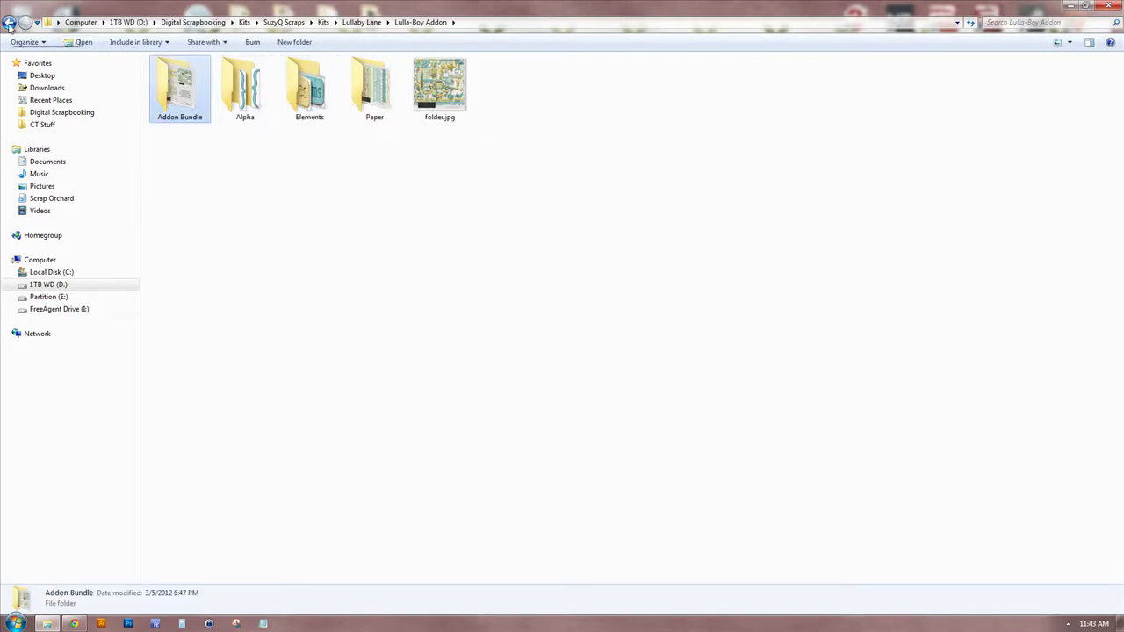
left_click(8, 24)
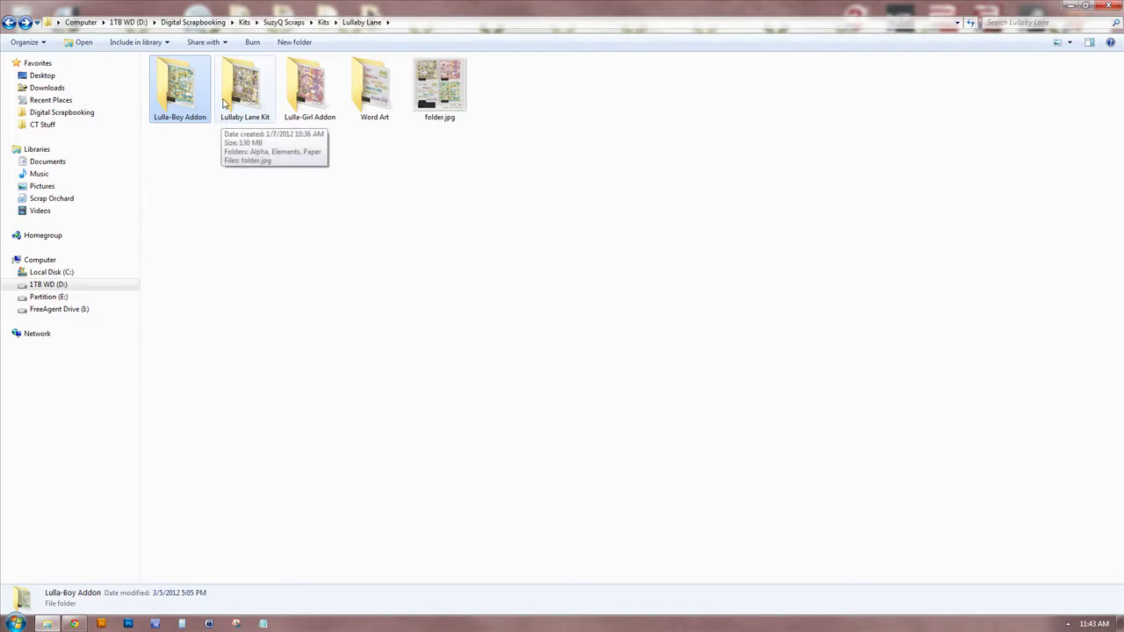
left_click(10, 24)
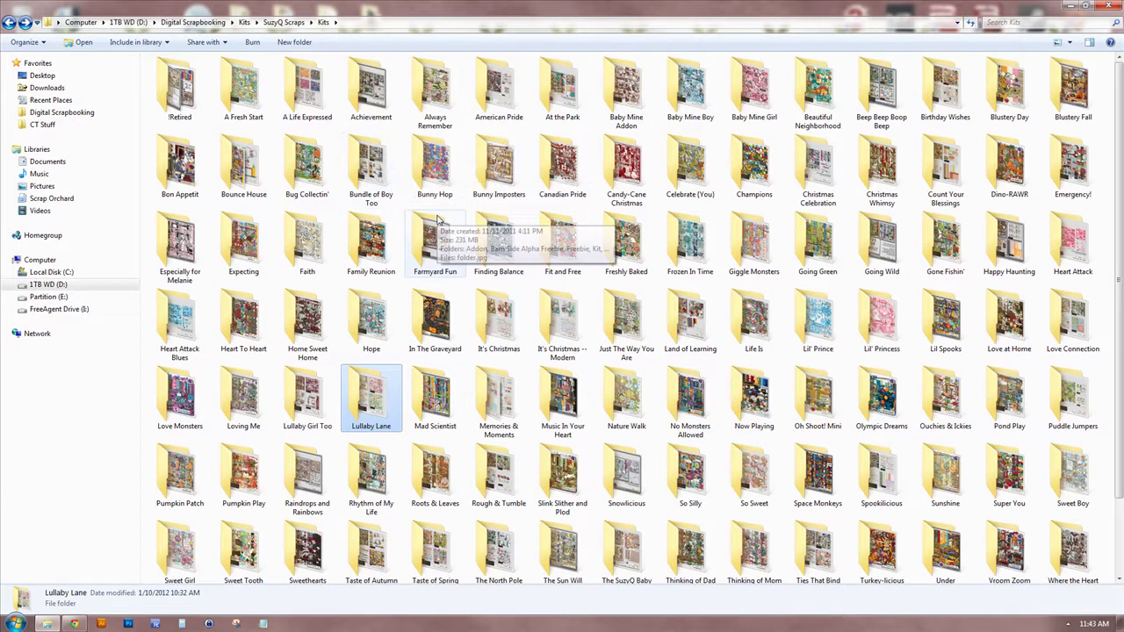
Look through the Alphas folder of SuzyQ Scraps and return to the designer's main folder.
left_click(10, 23)
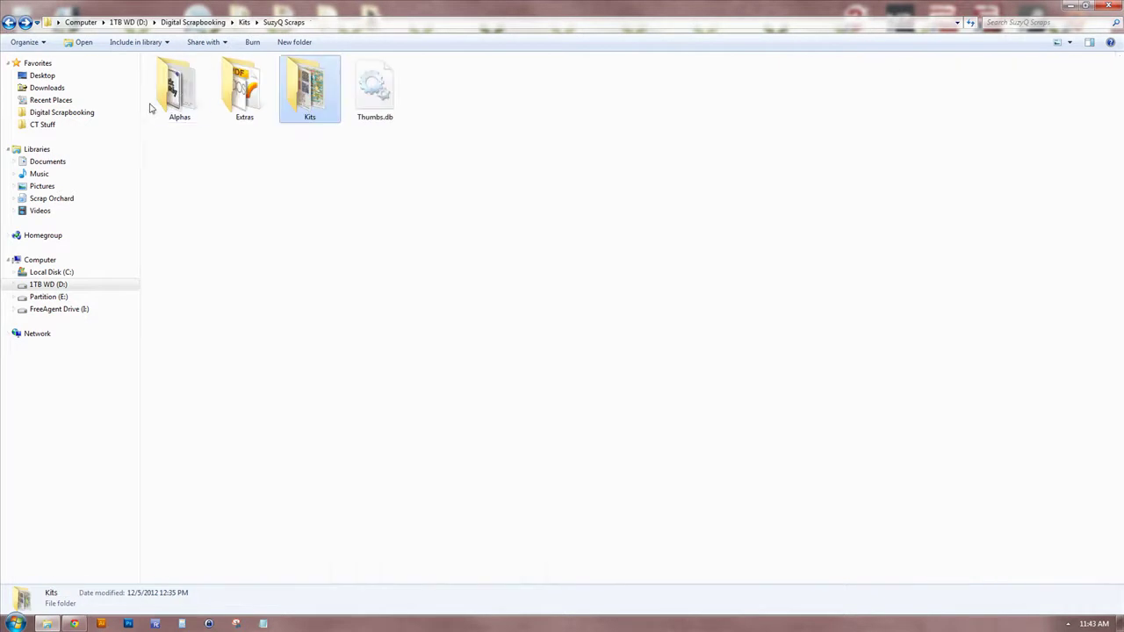
double_click(175, 97)
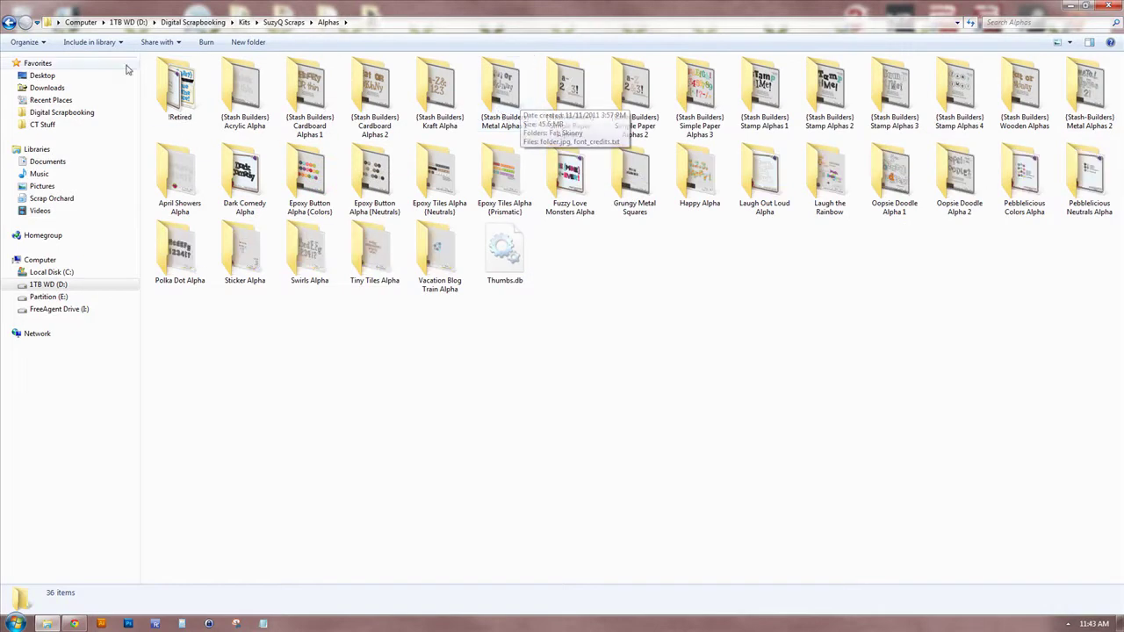
left_click(7, 23)
Look through the SuzyQ Scraps Extras folder and its Digital Stamps subfolder, and return to the start of the designer list.
double_click(244, 90)
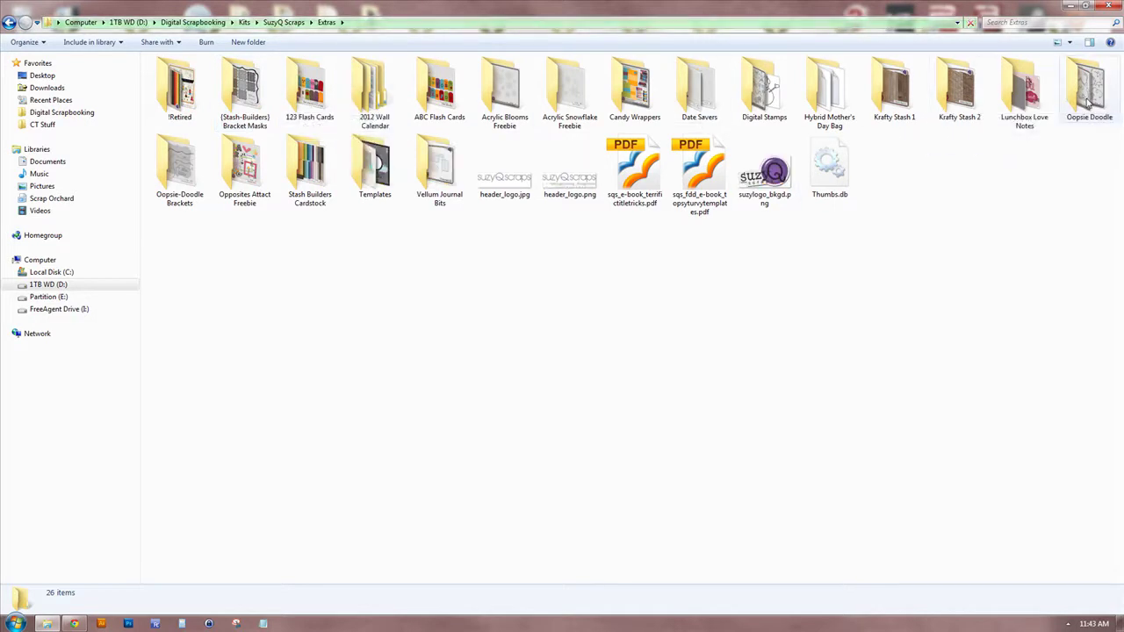
double_click(762, 89)
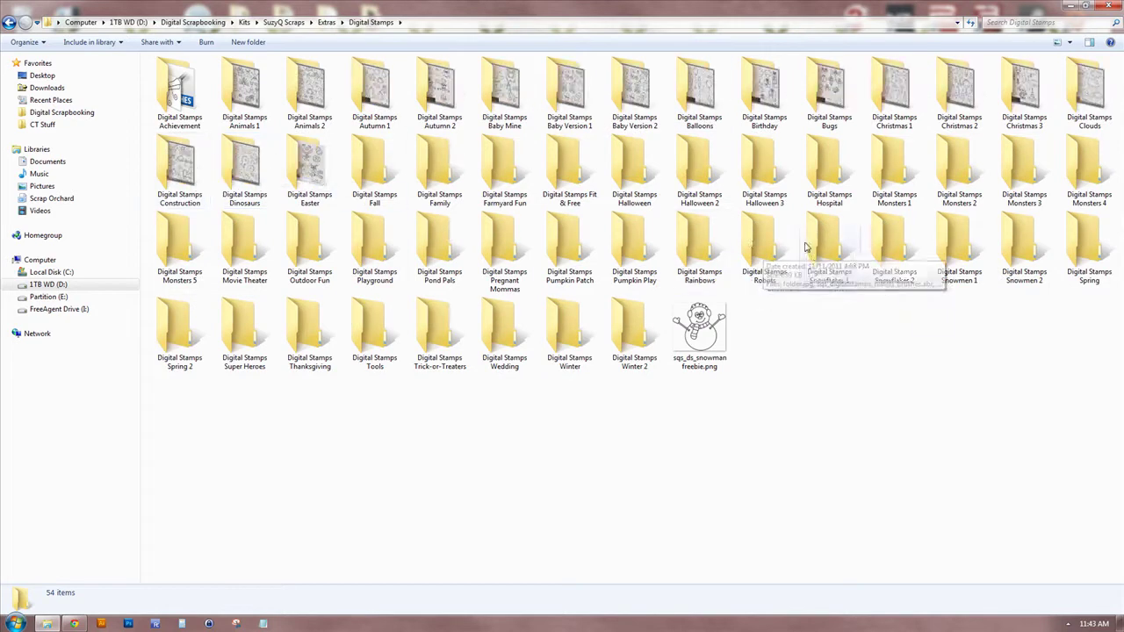
left_click(9, 22)
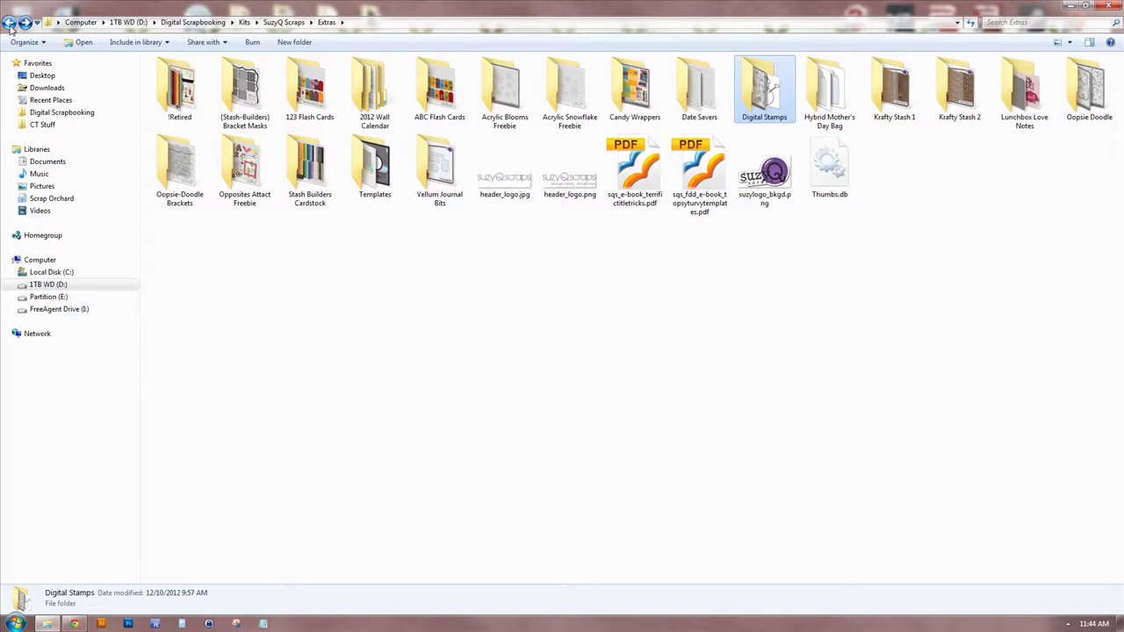
left_click(8, 24)
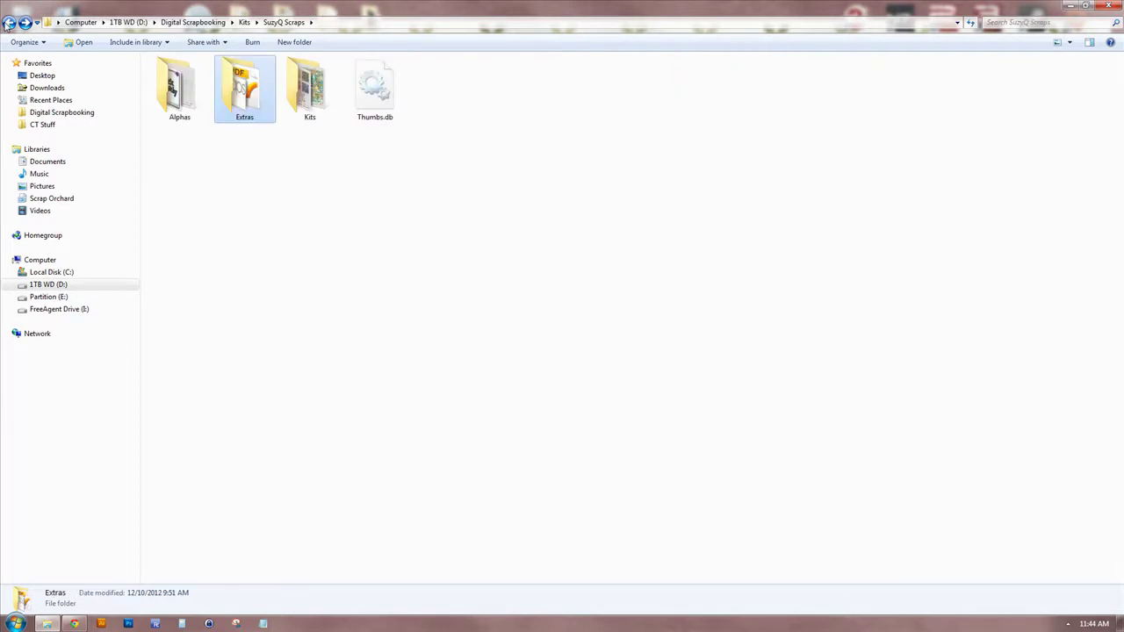
left_click(7, 24)
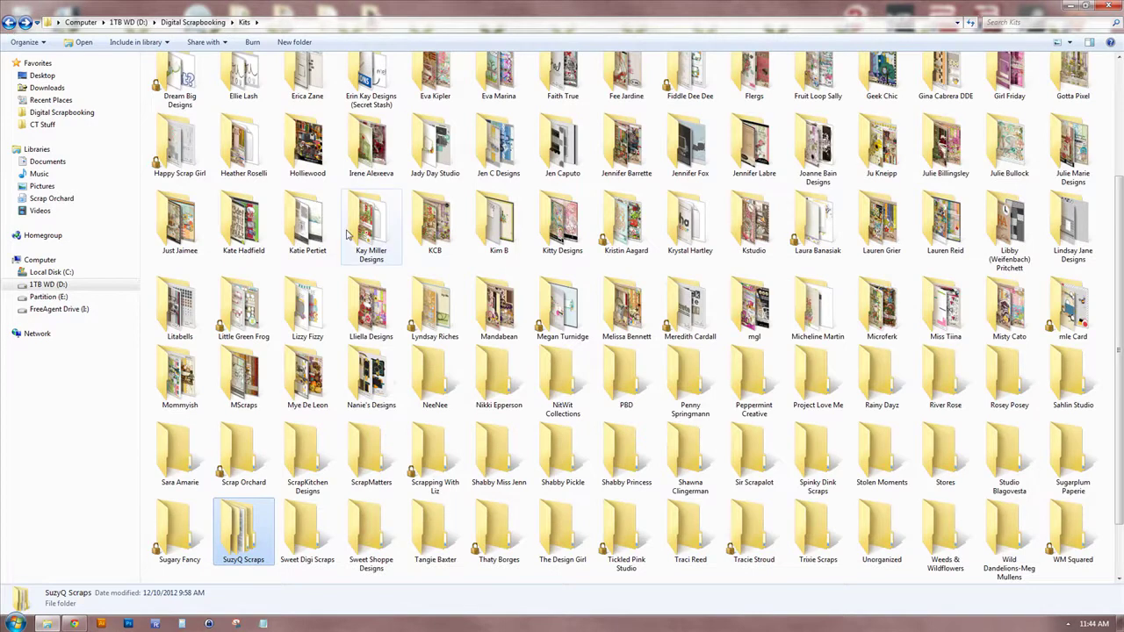
scroll(369, 254, "up", 3)
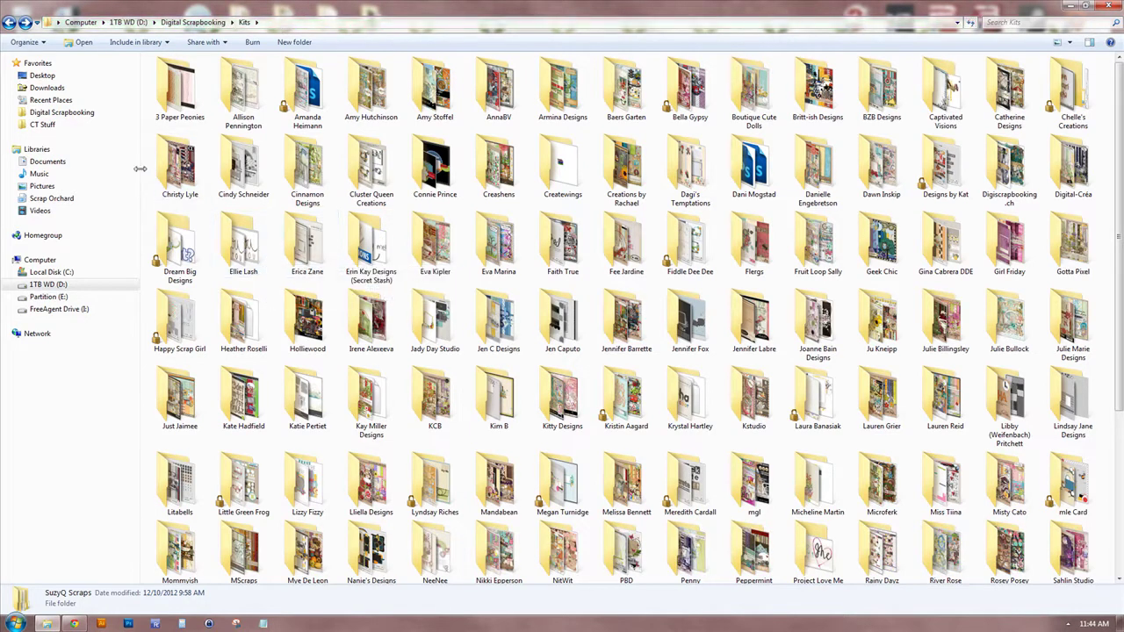
Create a new Windows library named The Lilypad.
left_click(40, 149)
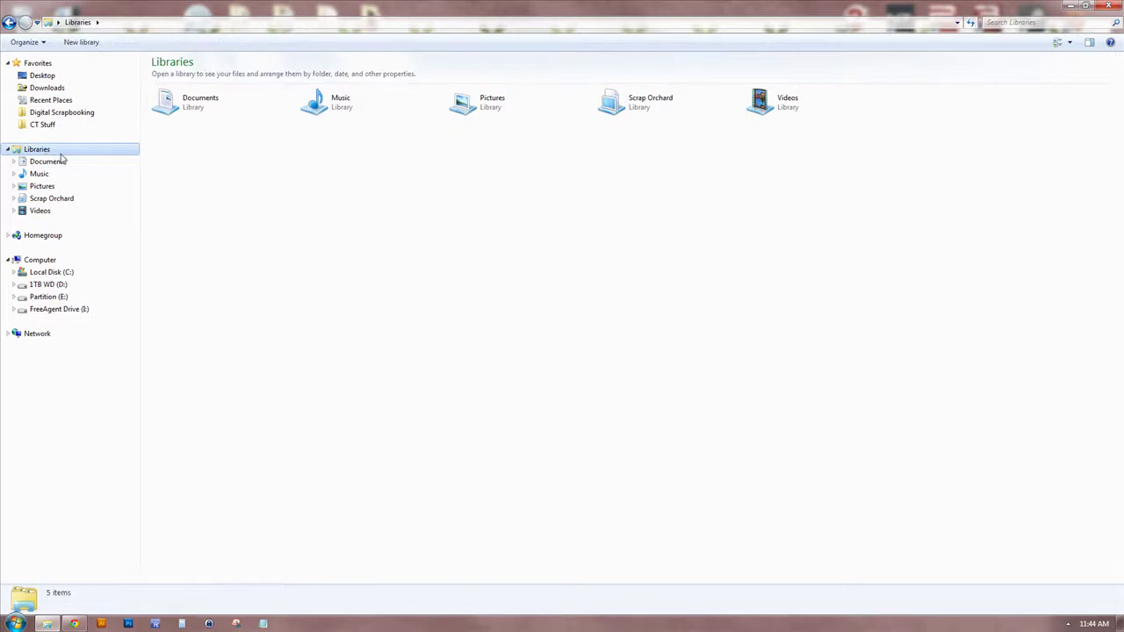
right_click(301, 188)
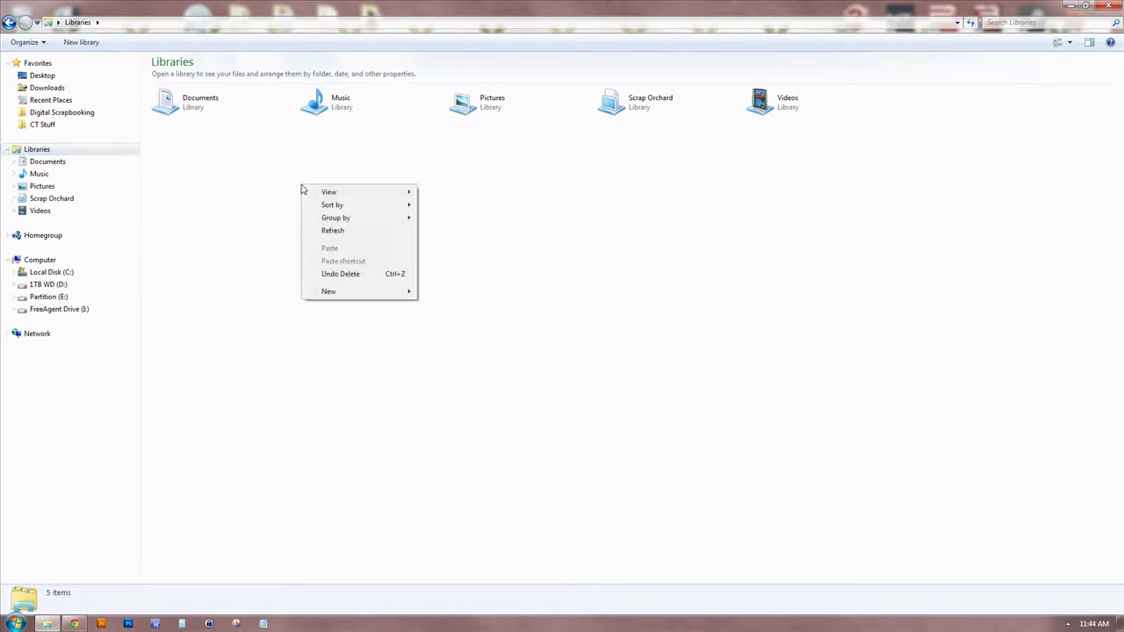
right_click(271, 229)
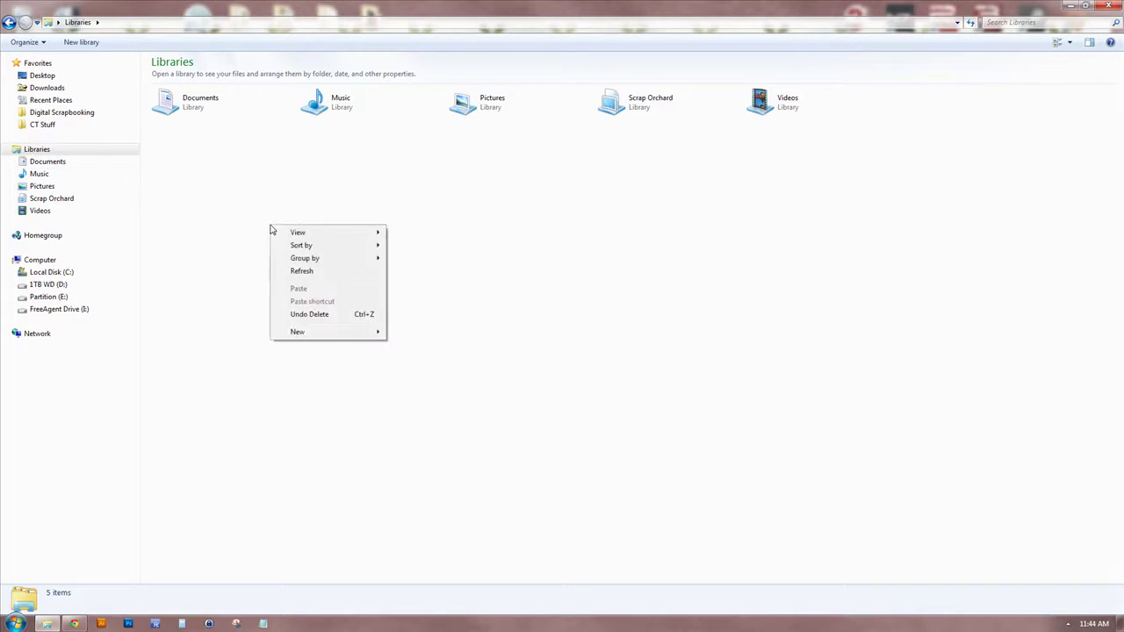
mouse_move(307, 333)
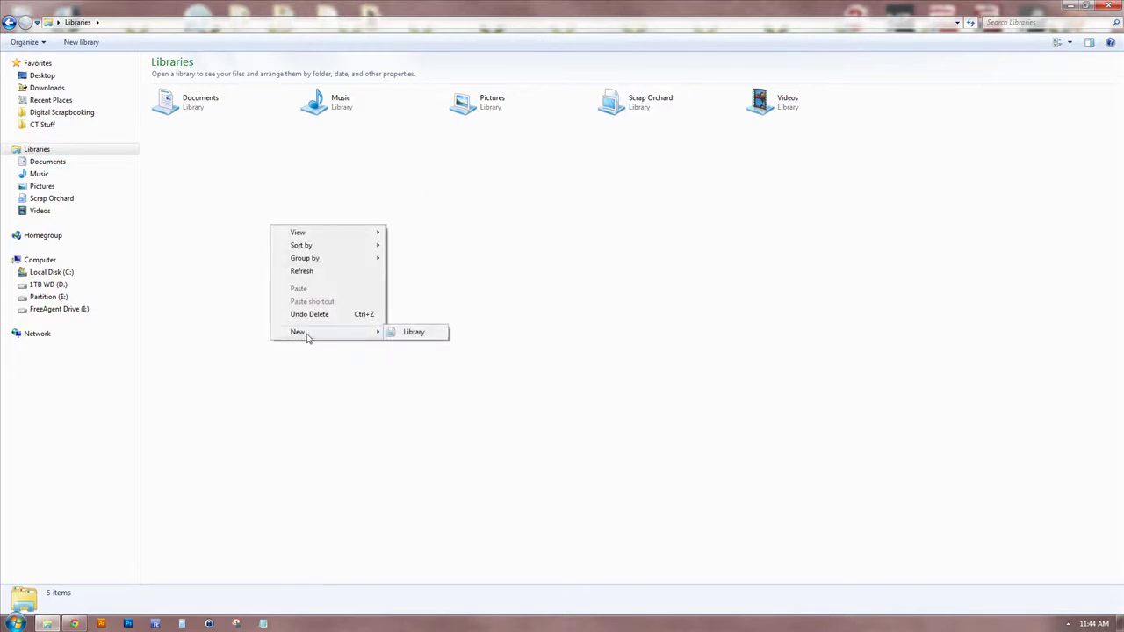
left_click(414, 332)
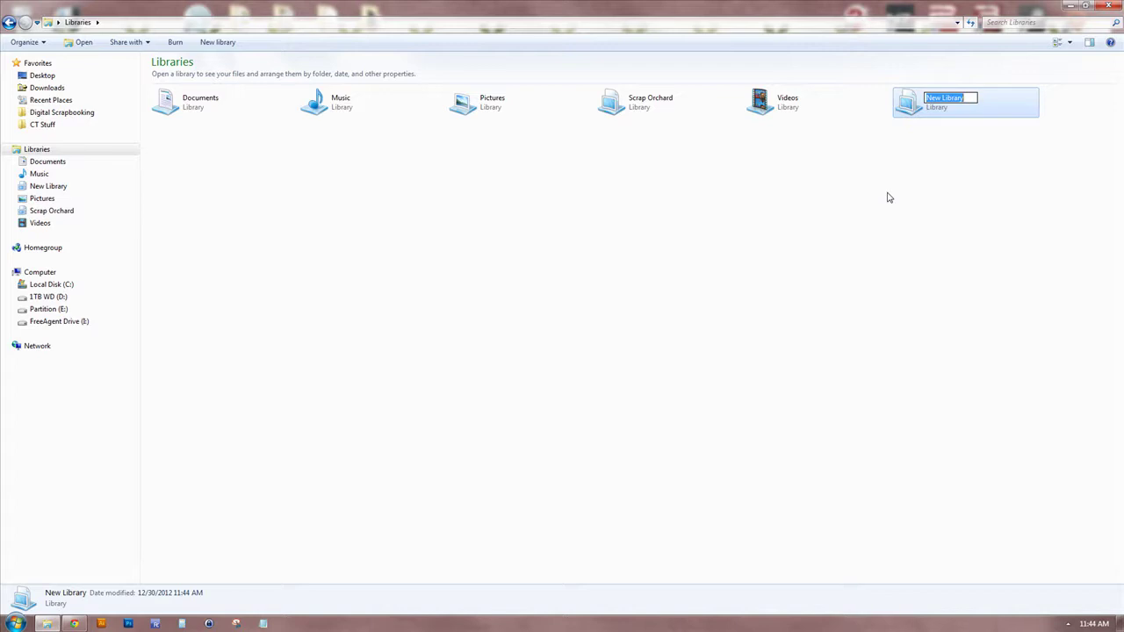
type("The Lilypad")
key("Return")
Create another library named Sweet Shoppe Designs.
right_click(660, 231)
mouse_move(702, 335)
left_click(807, 337)
type("Sweet Shoppe Designs")
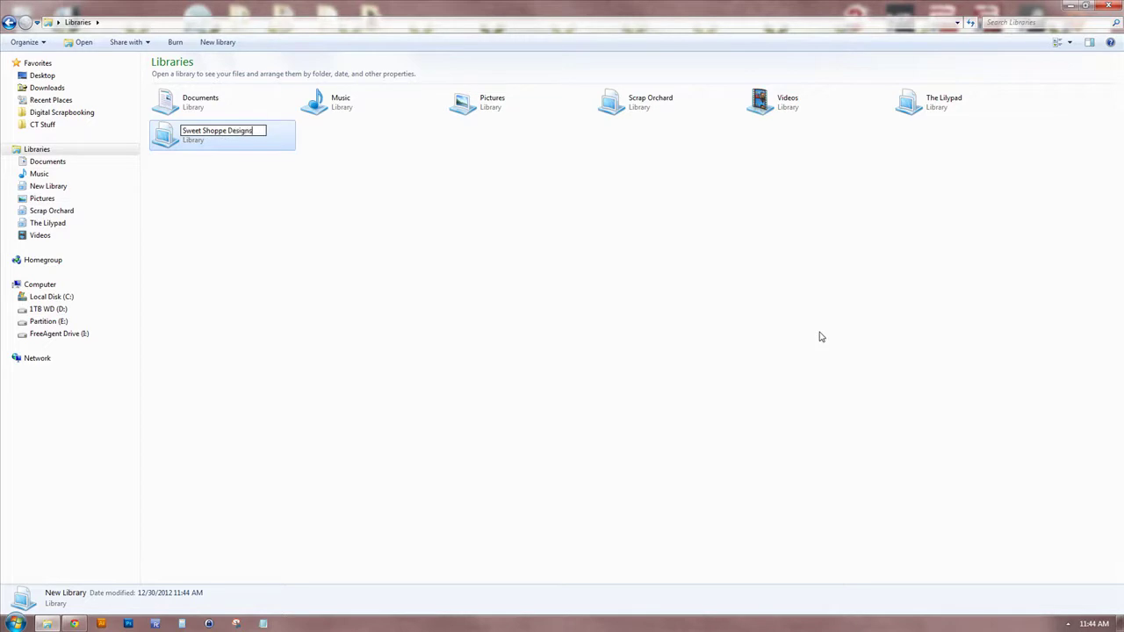
key("Return")
Create a third new library named ScrapMatters.
right_click(504, 261)
mouse_move(554, 370)
left_click(648, 369)
type("Scrap Matters")
key("BackSpace")
left_click(580, 378)
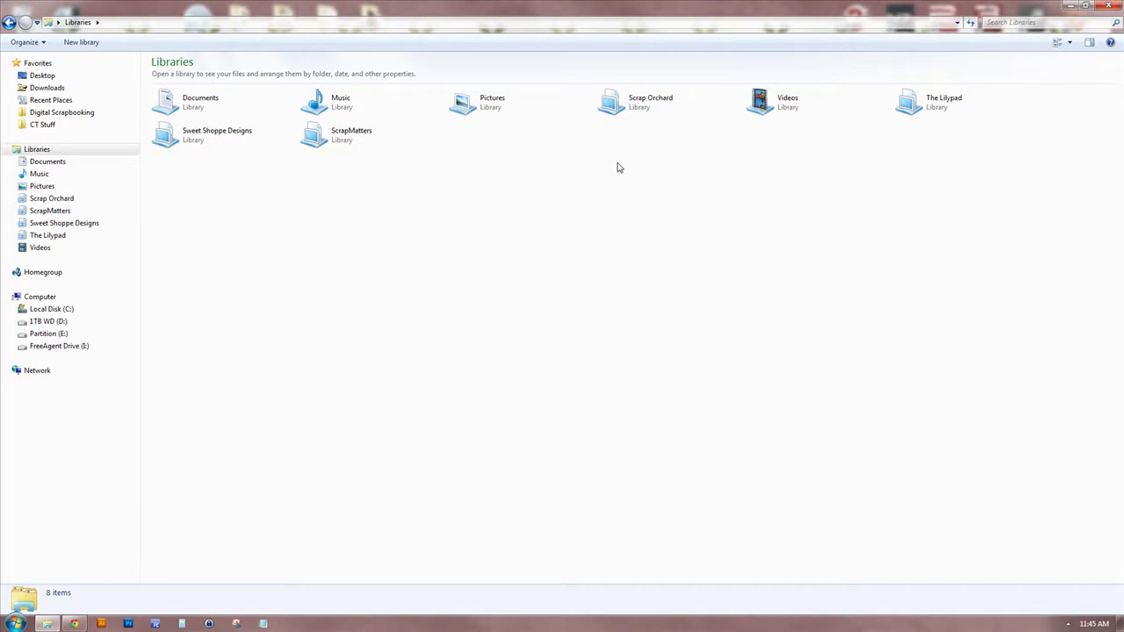
Open The Lilypad library and include the Sahlin Studio folder from Digital Scrapbooking > Kits in it.
left_click(928, 103)
double_click(927, 105)
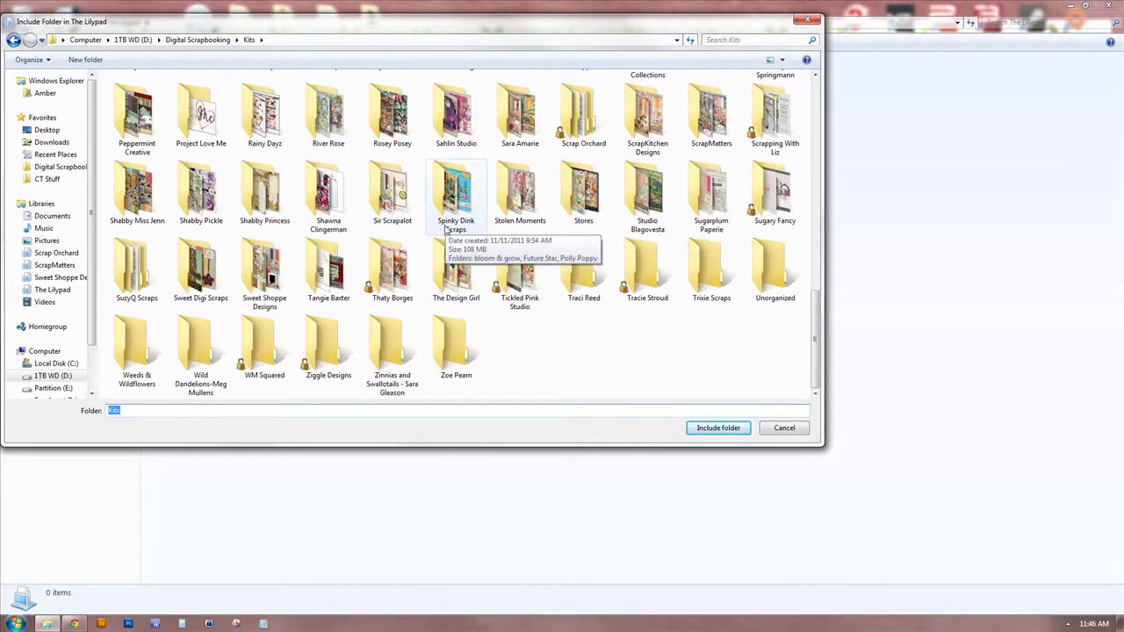
left_click(452, 126)
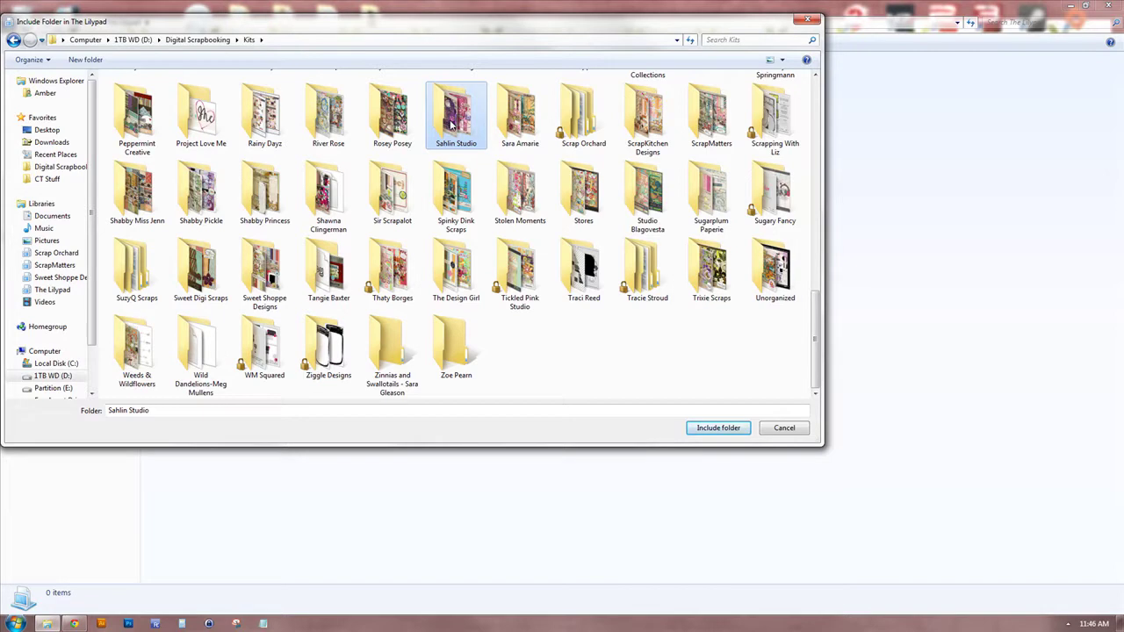
left_click(718, 428)
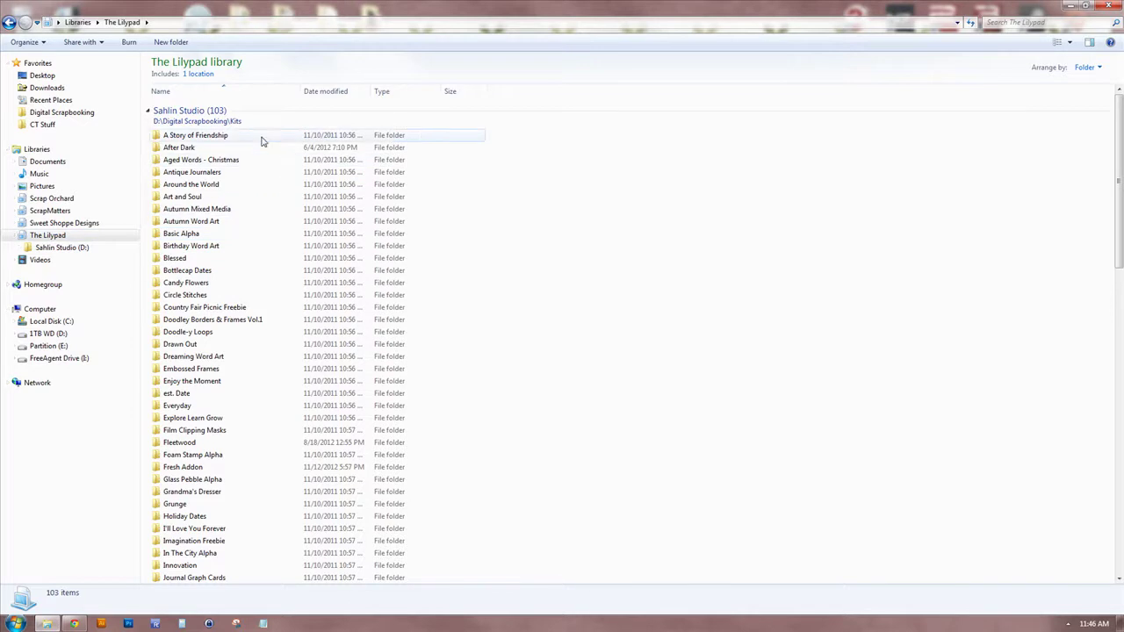
Include the designer folder located between mgl and Microferk in Digital Scrapbooking > Kits in The Lilypad library.
right_click(40, 239)
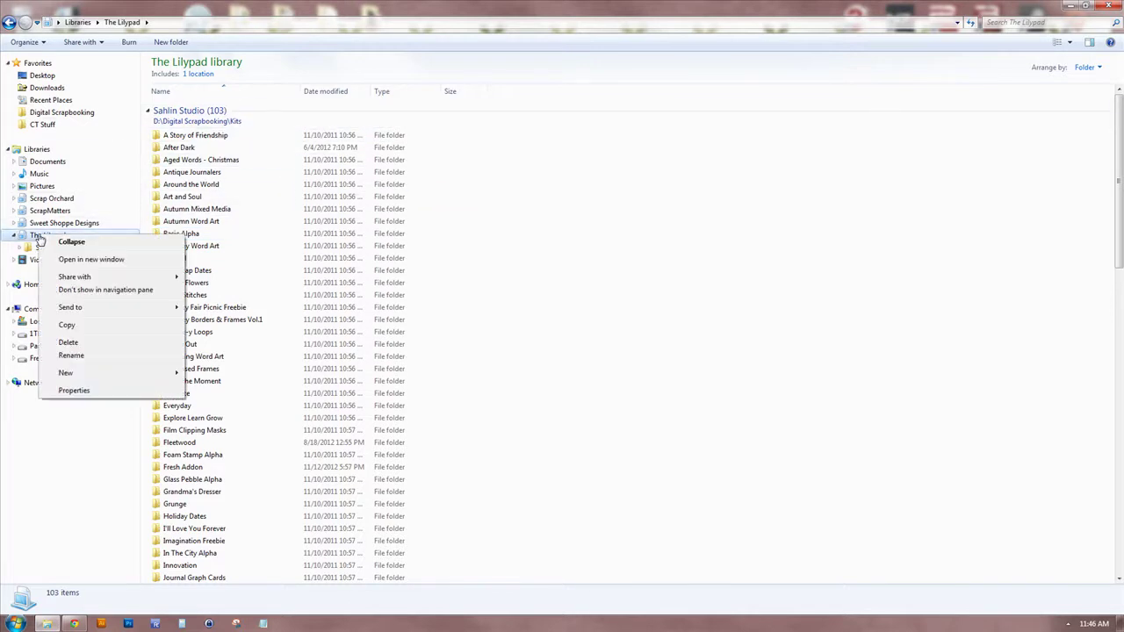
left_click(76, 390)
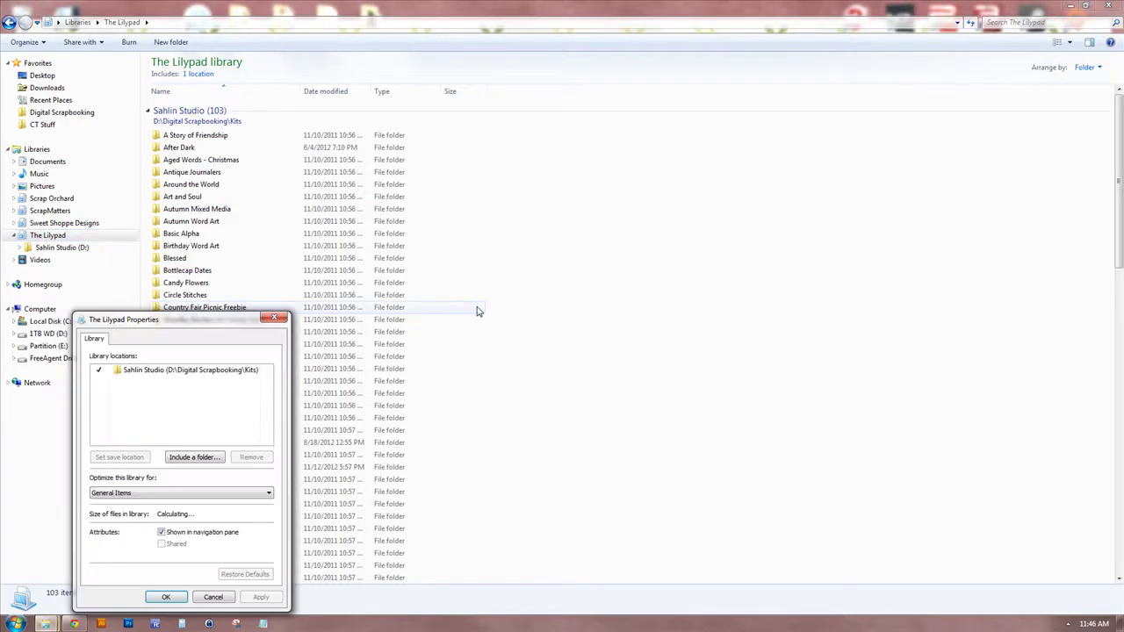
left_click(193, 460)
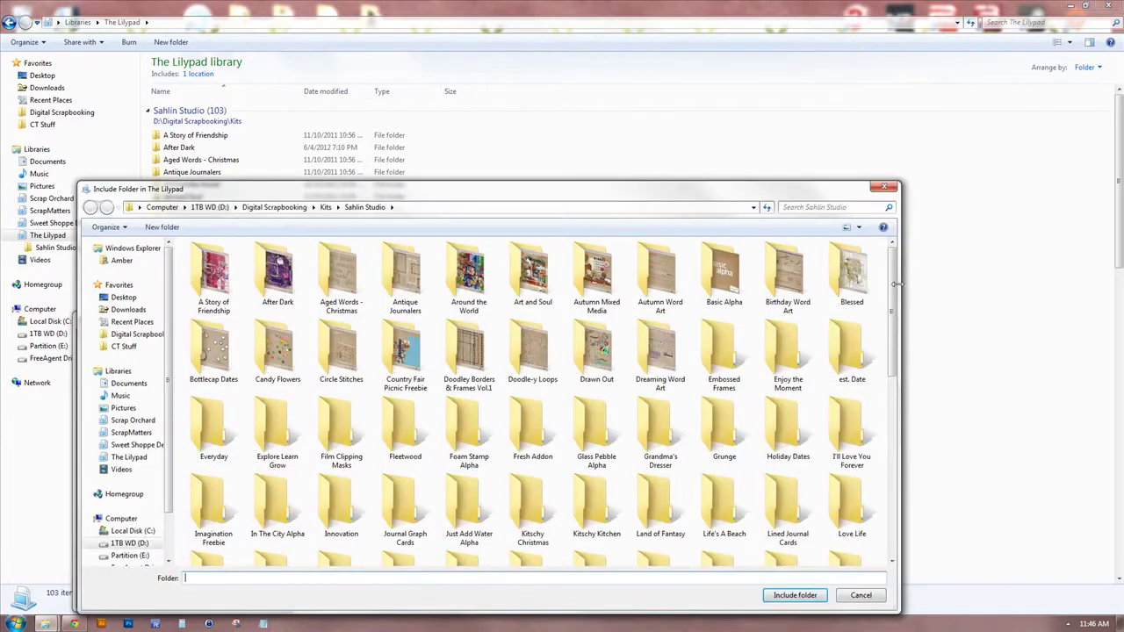
scroll(896, 309, "down", 2)
mouse_move(895, 309)
left_mouse_down()
mouse_move(891, 398)
mouse_move(893, 292)
left_mouse_up()
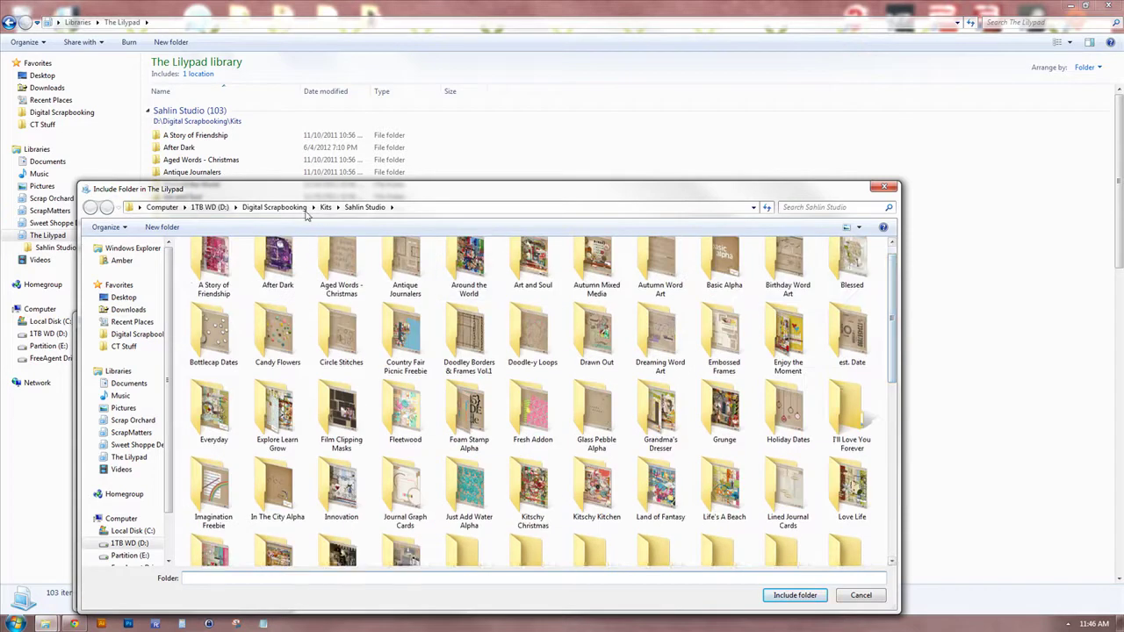
left_click(326, 204)
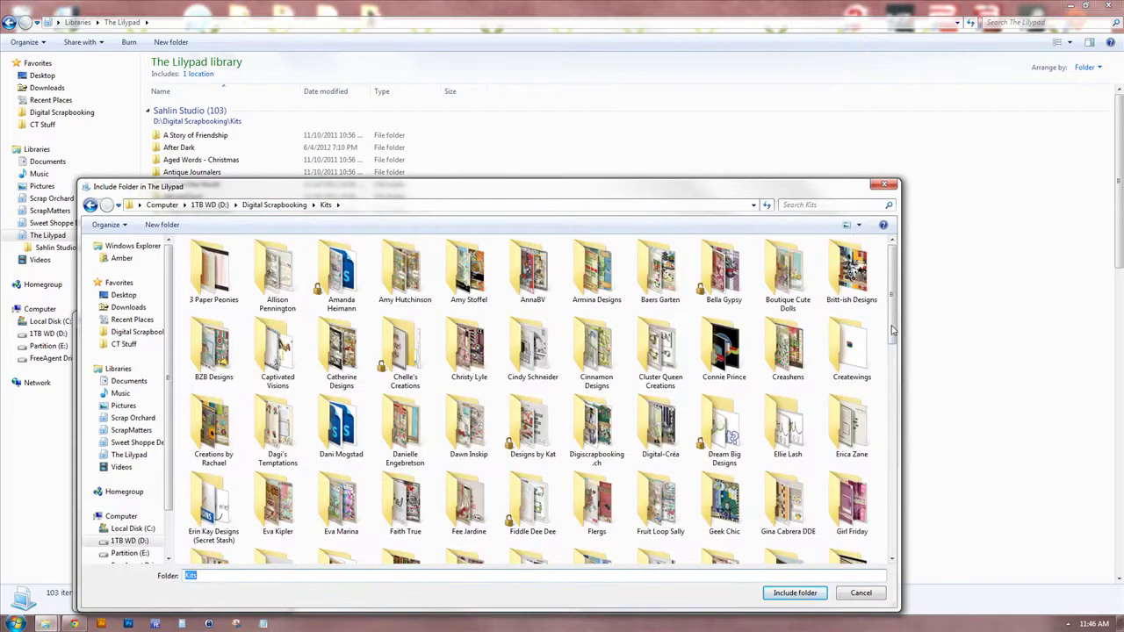
left_click_drag(897, 325, 908, 437)
left_click(718, 470)
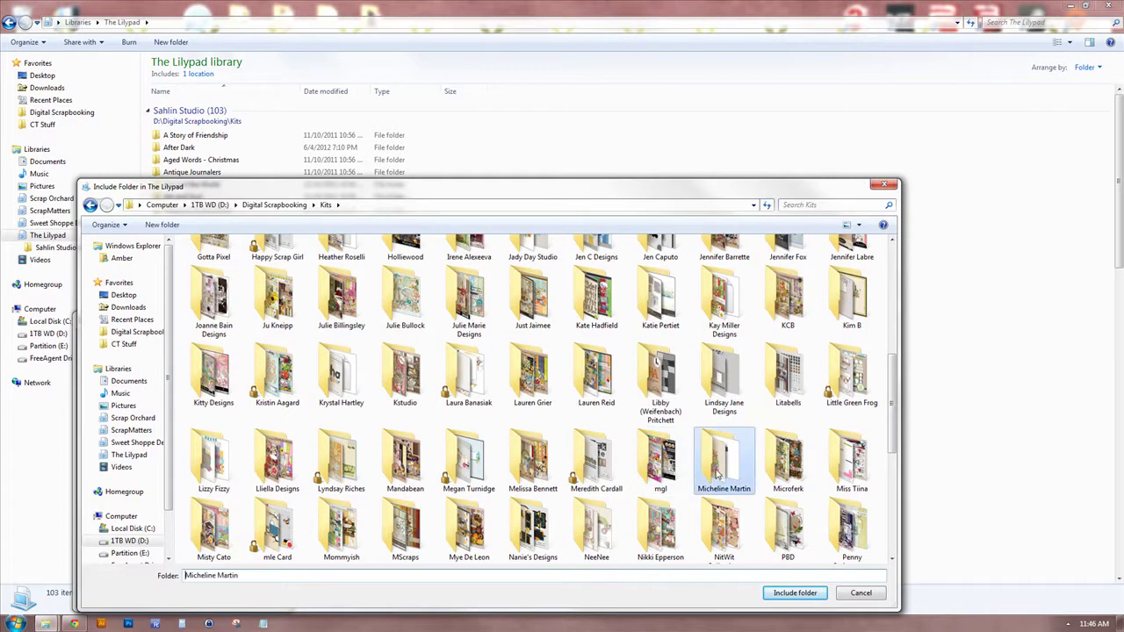
left_click(793, 593)
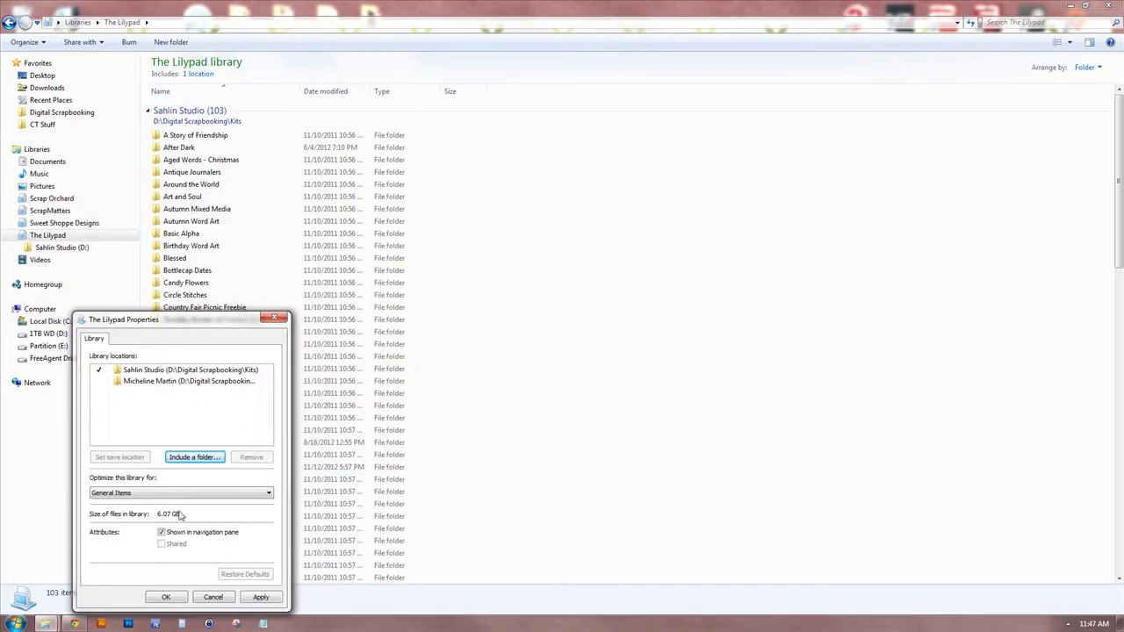
left_click(167, 598)
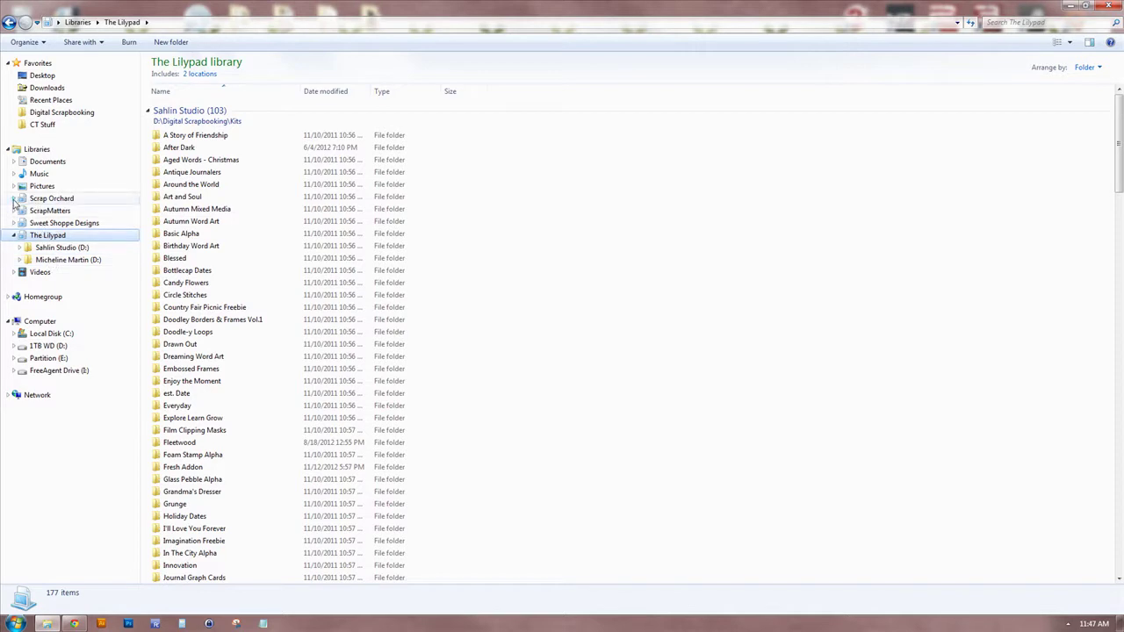
Expand the Scrap Orchard library to show the designer folders it includes.
left_click(14, 200)
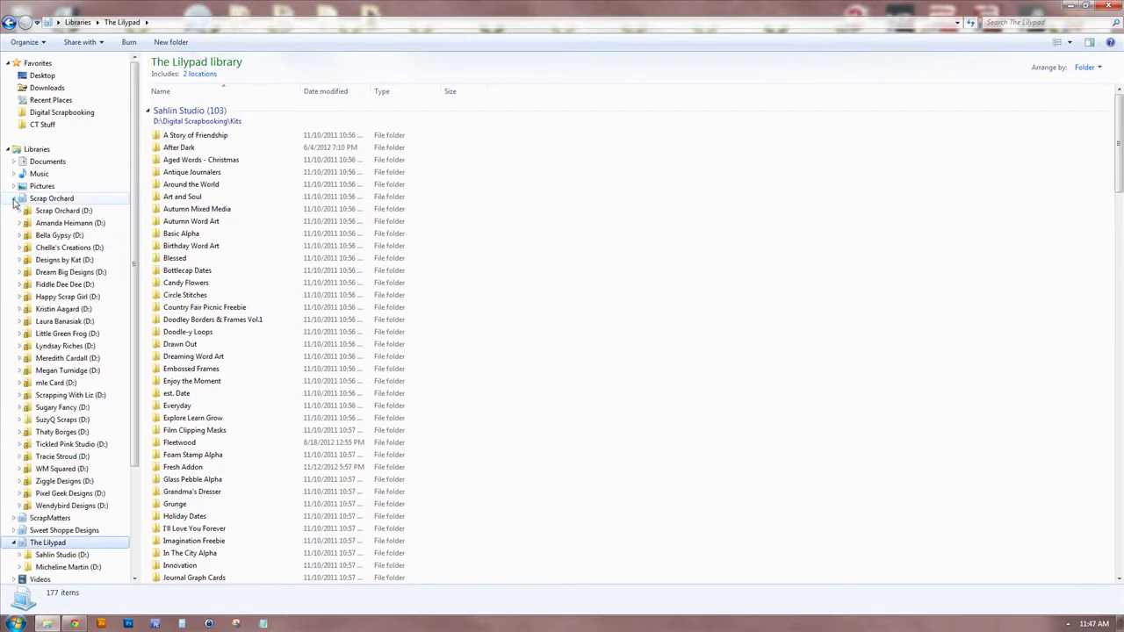
right_click(48, 561)
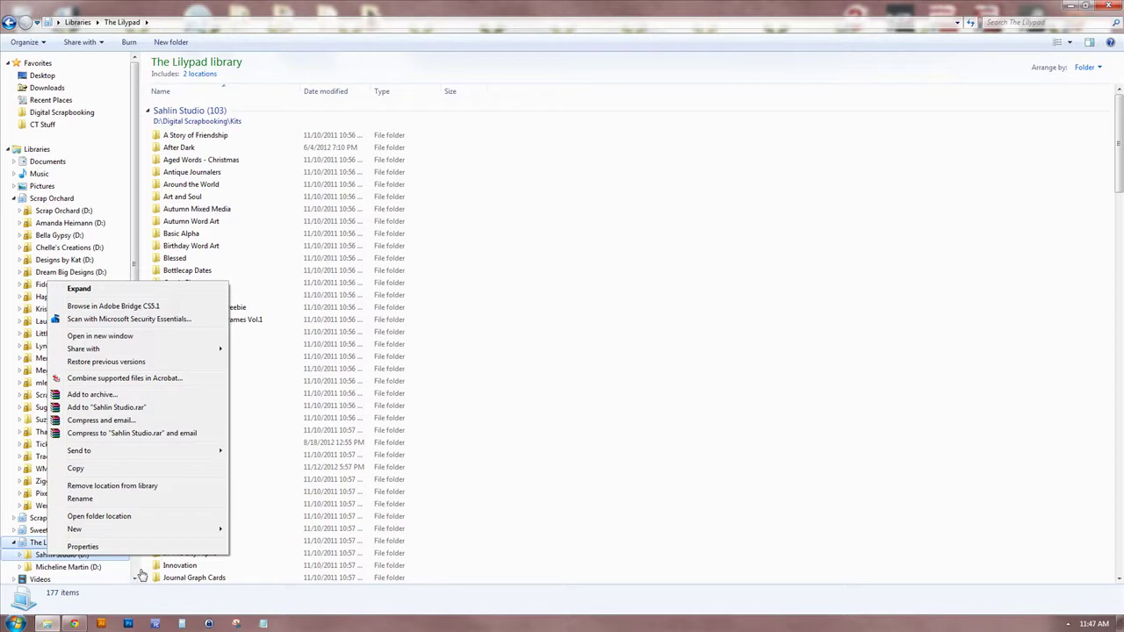
right_click(41, 557)
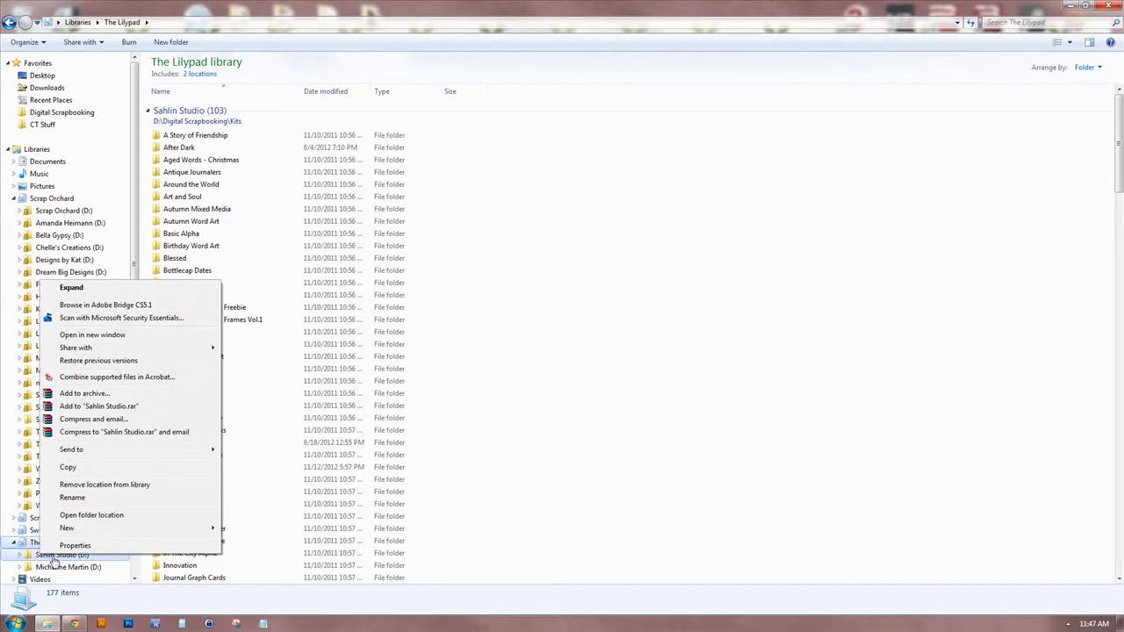
left_click(74, 546)
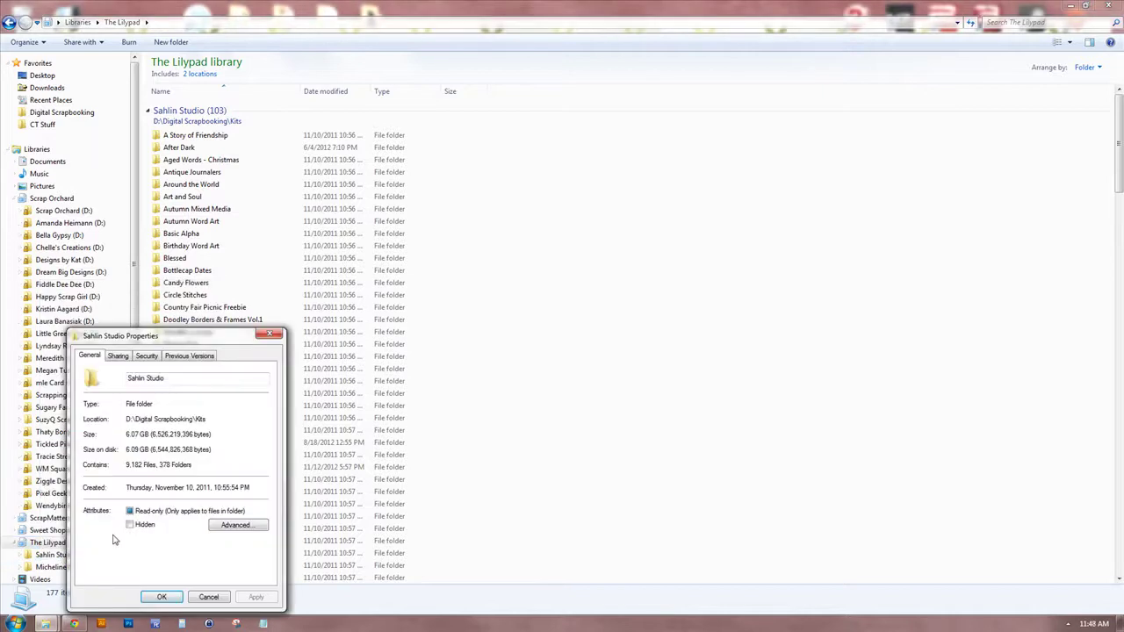
left_click(211, 596)
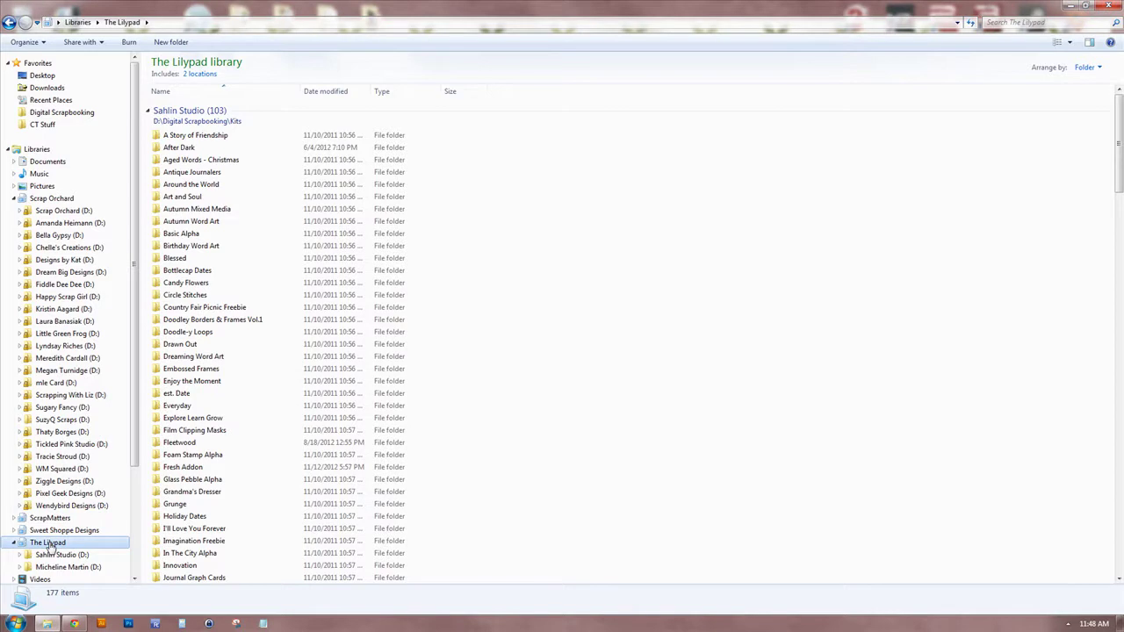
Remove the Sahlin Studio location from The Lilypad library in the library's properties.
right_click(50, 545)
left_click(93, 532)
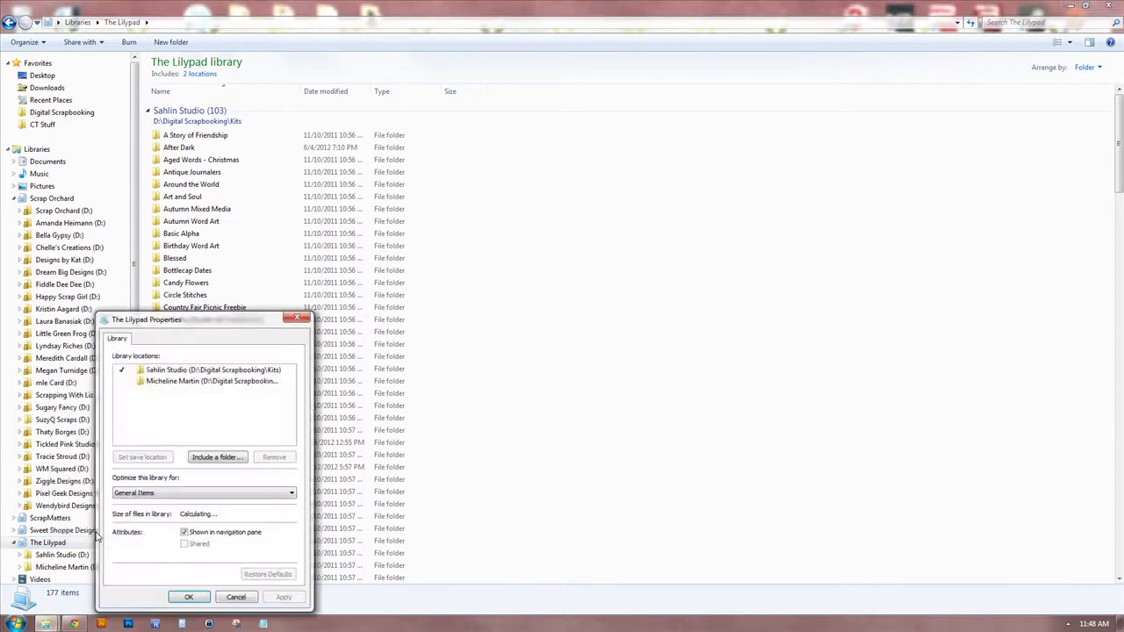
left_click(130, 371)
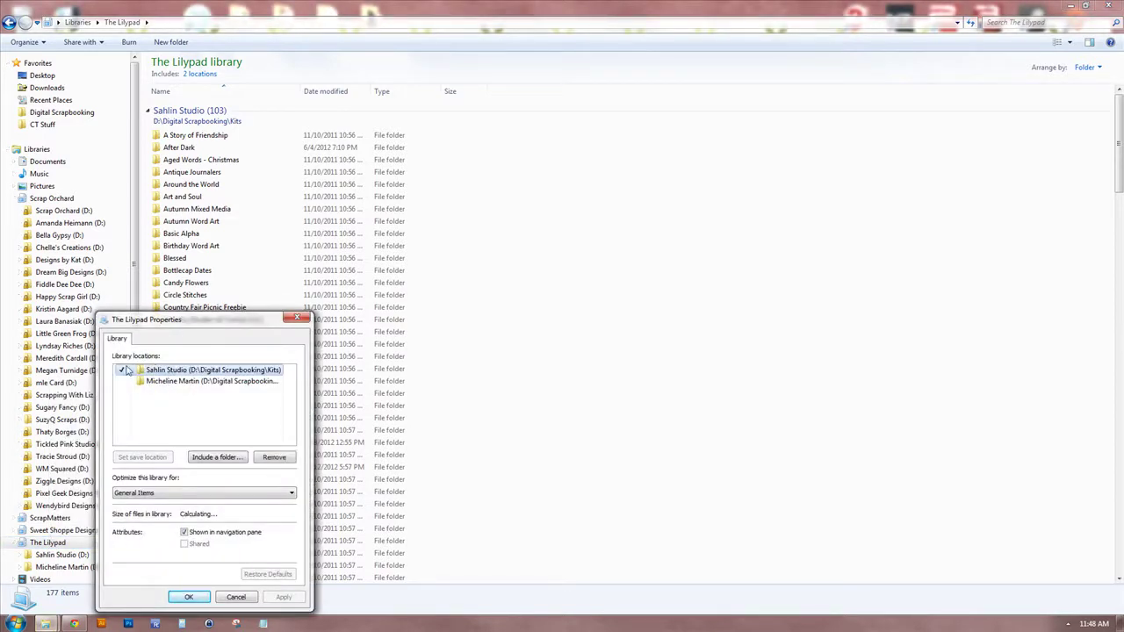
left_click(275, 458)
left_click(188, 597)
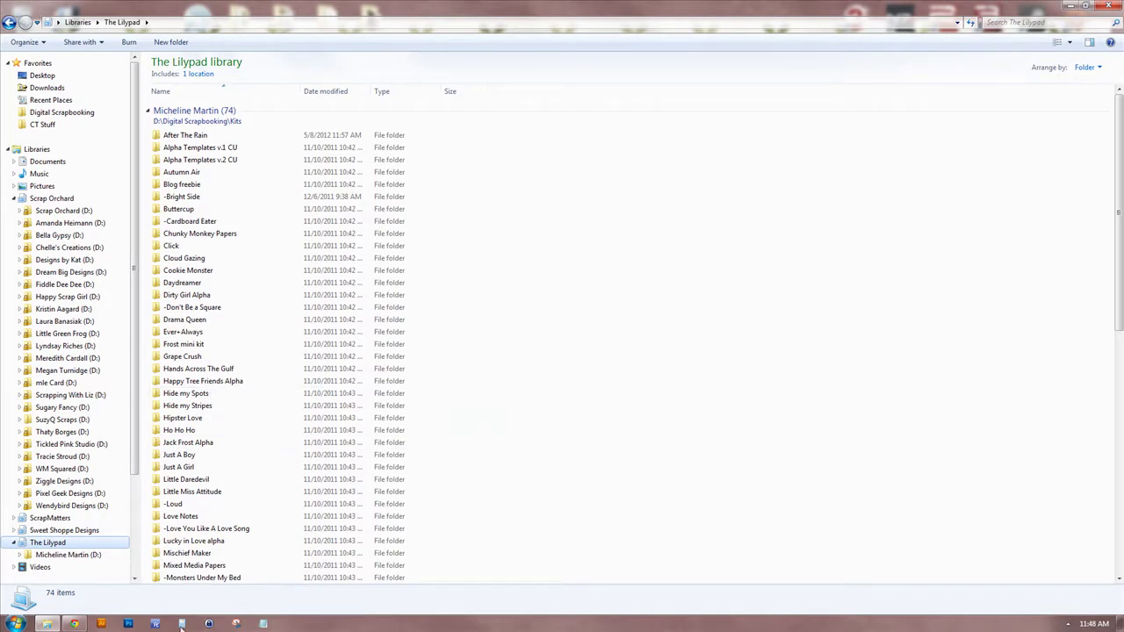
Include the Sahlin Studio folder from Digital Scrapbooking > Kits in the Sweet Shoppe Designs library.
scroll(115, 576, "down", 1)
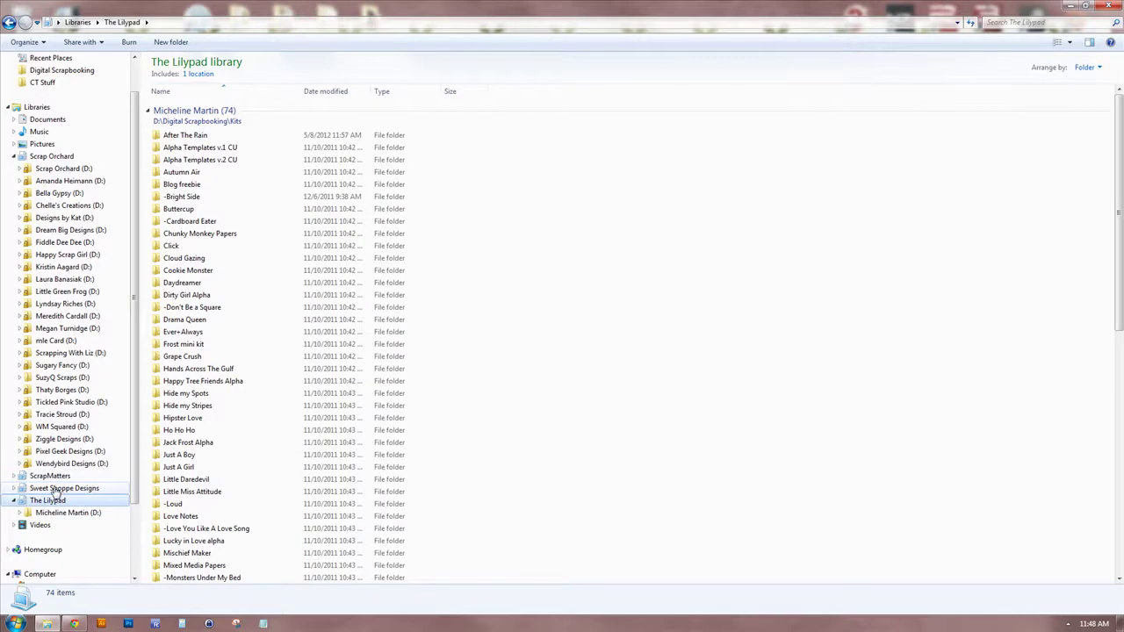
left_click(58, 488)
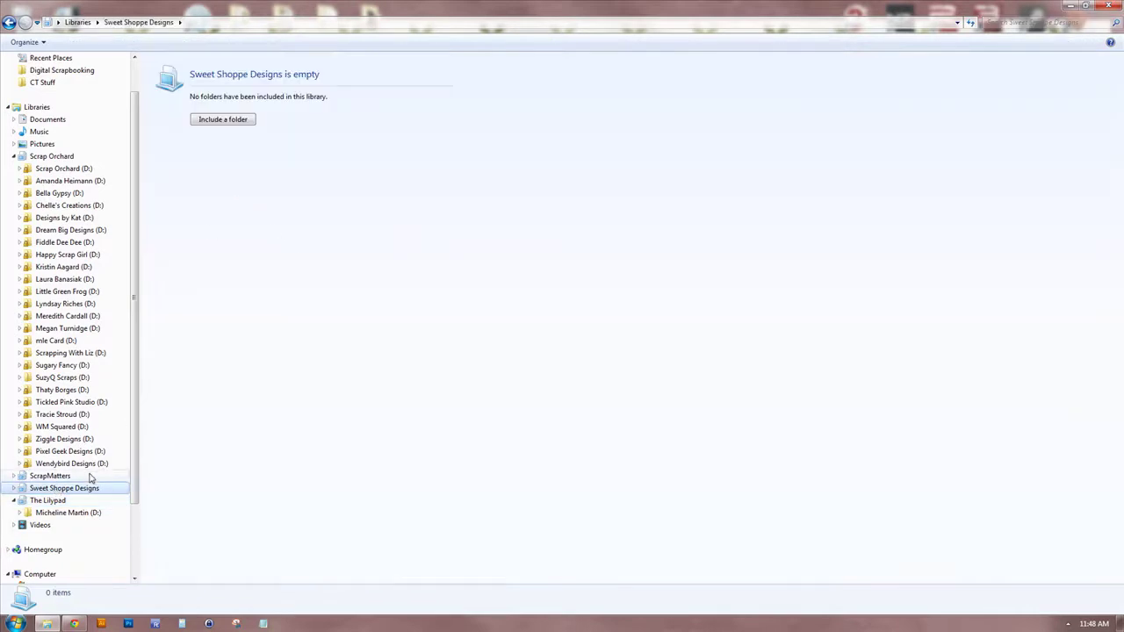
right_click(51, 488)
left_click(85, 480)
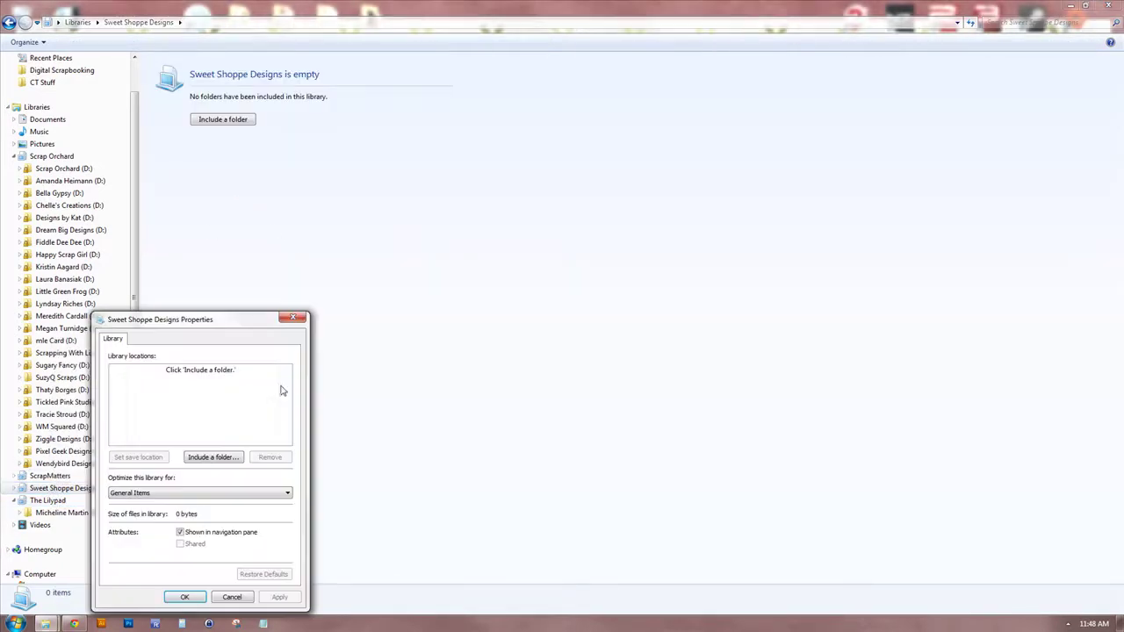
left_click(213, 458)
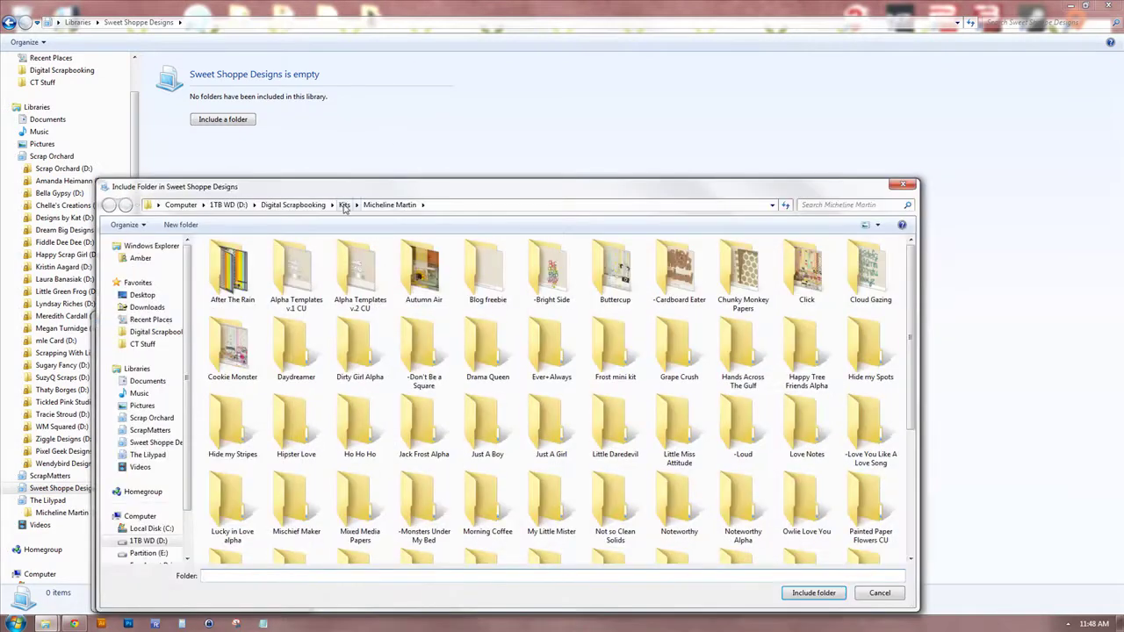
left_click(344, 204)
left_click_drag(918, 277, 928, 557)
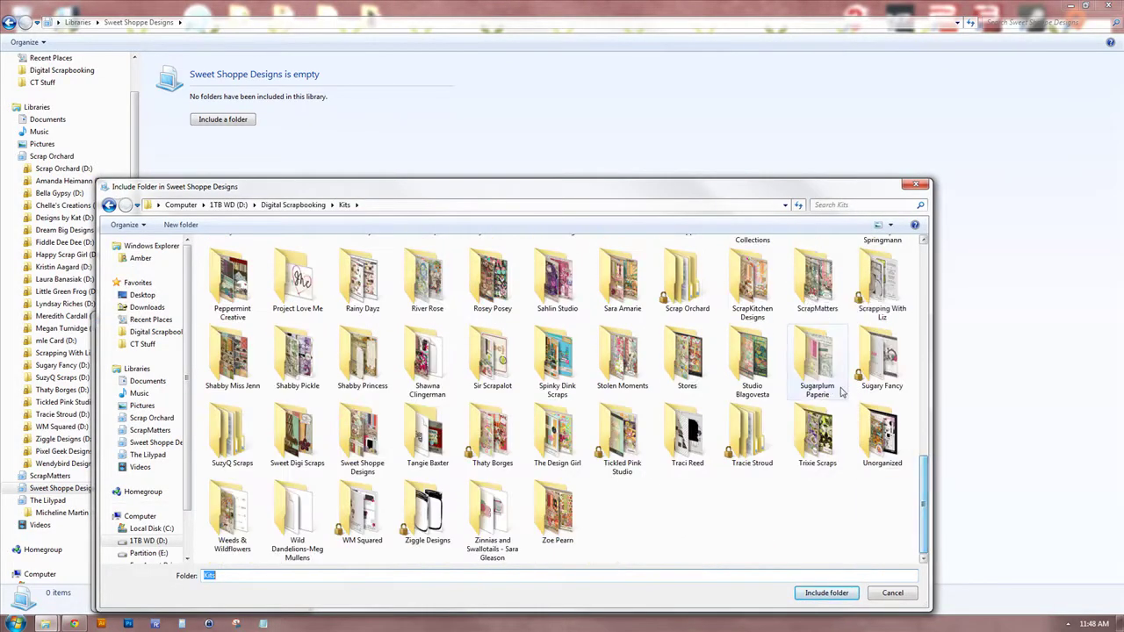
left_click(557, 279)
left_click(820, 593)
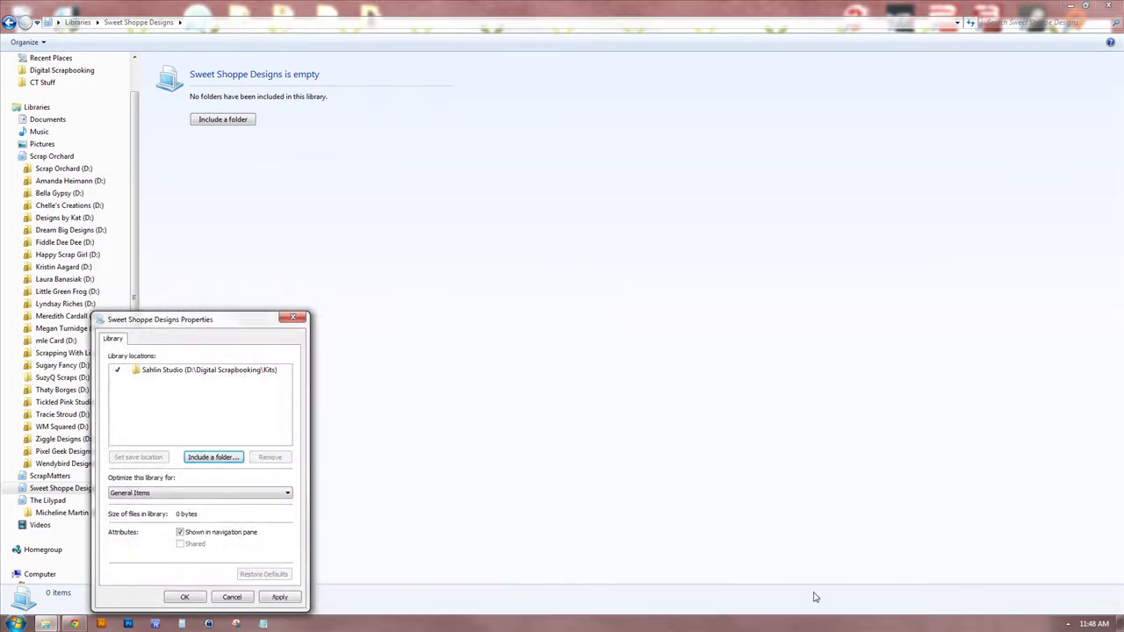
left_click(196, 600)
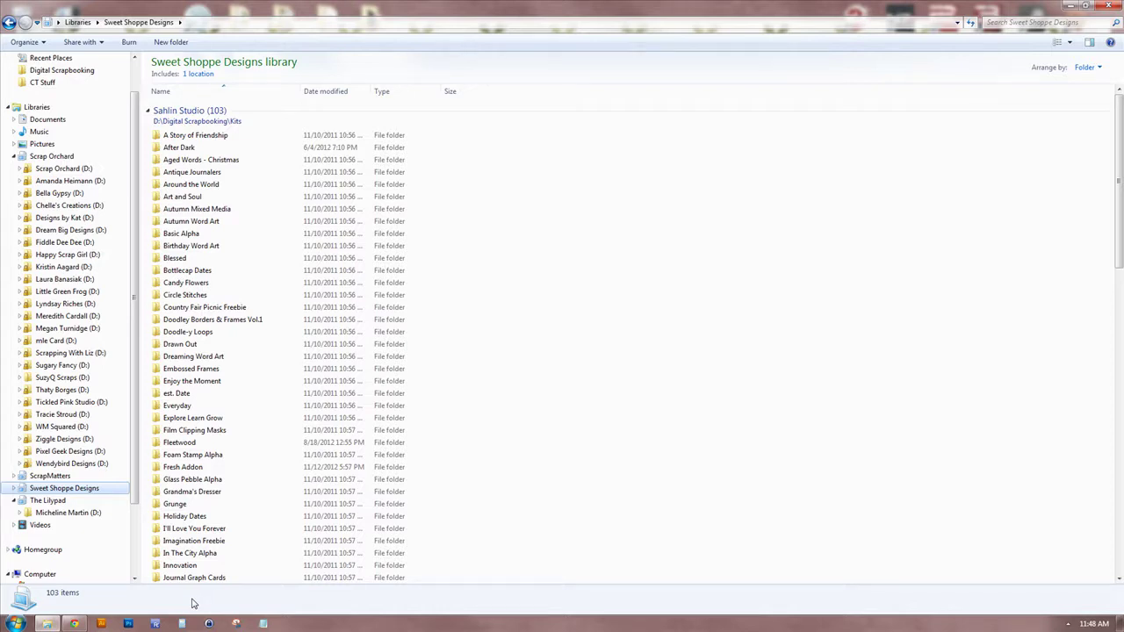
Expand the Sweet Shoppe Designs library and add its Sahlin Studio folder directly to The Lilypad library.
left_click(13, 488)
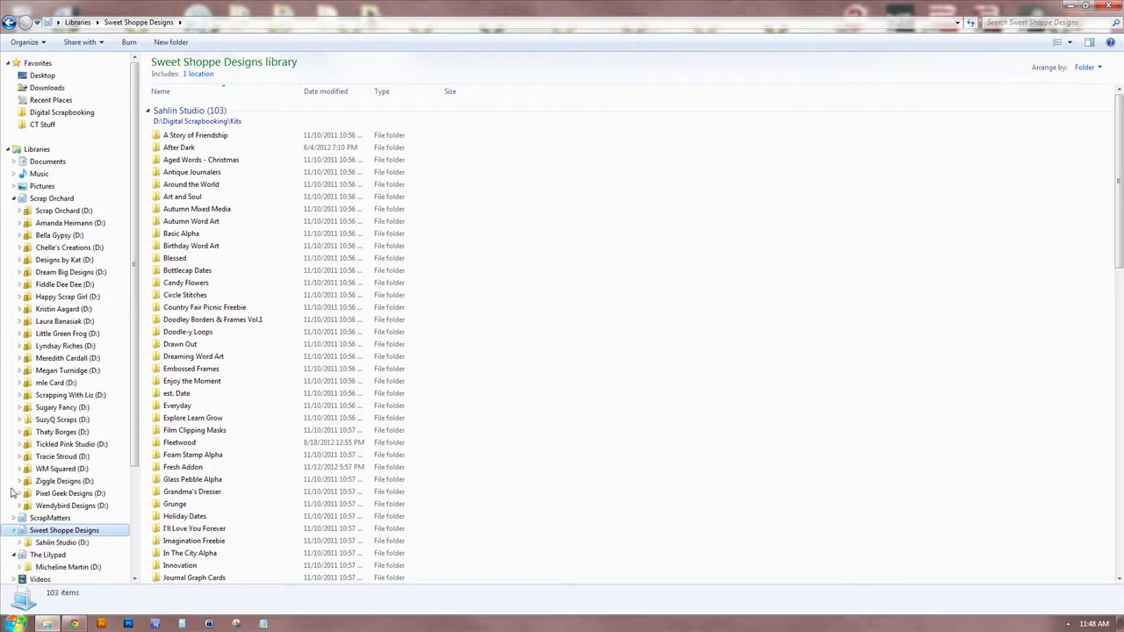
left_click(50, 545)
left_click_drag(66, 546, 64, 553)
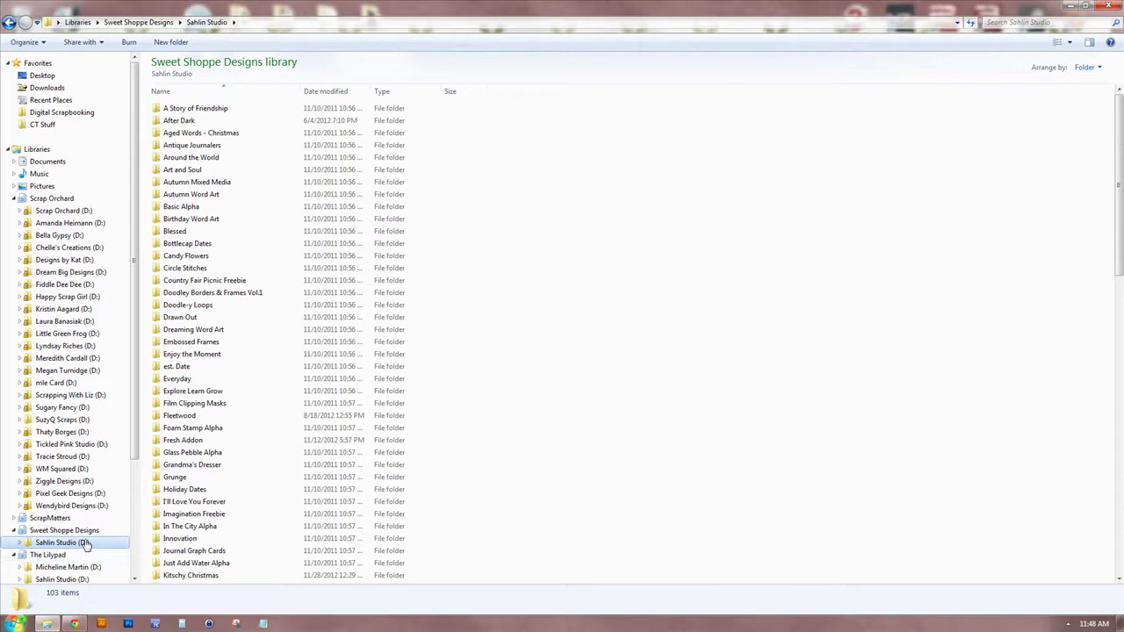
scroll(64, 555, "down", 1)
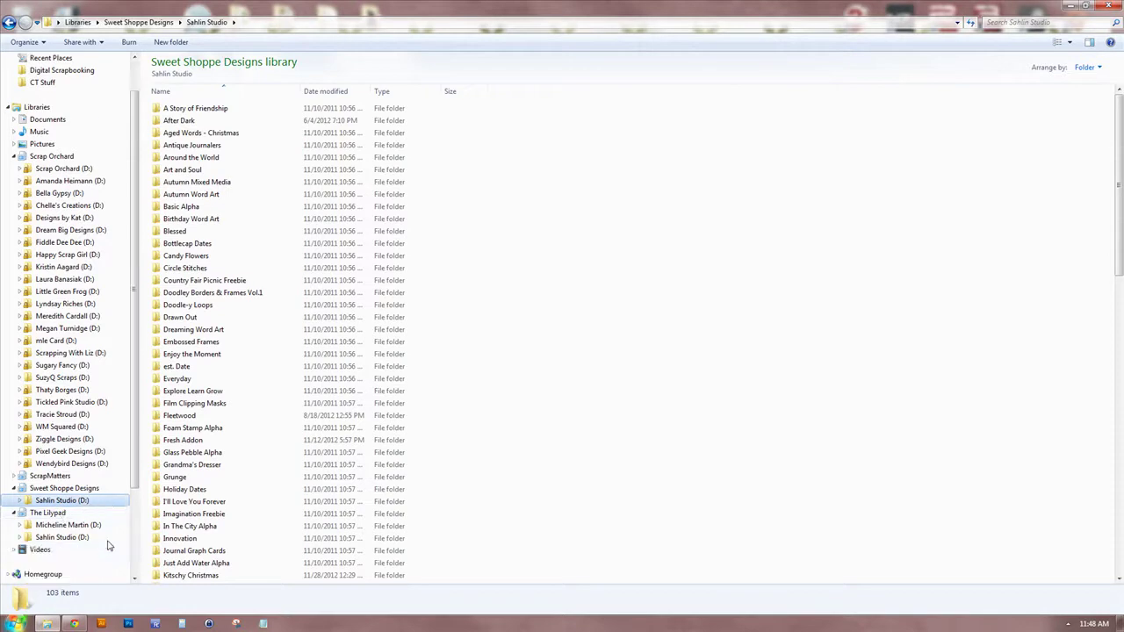
right_click(55, 501)
left_click(84, 490)
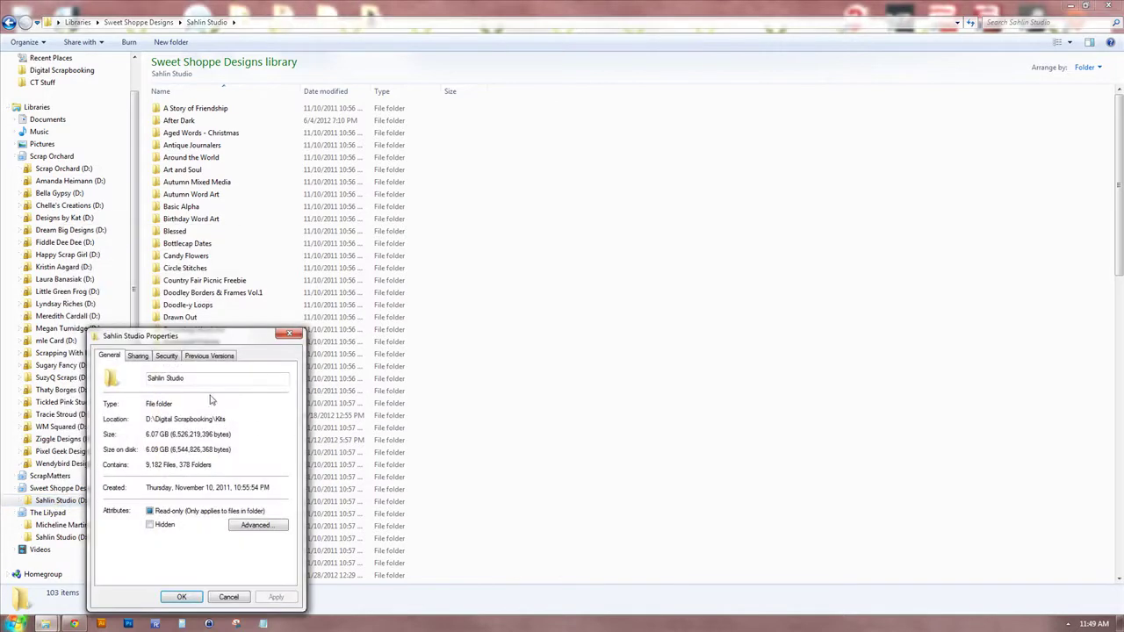
left_click(228, 596)
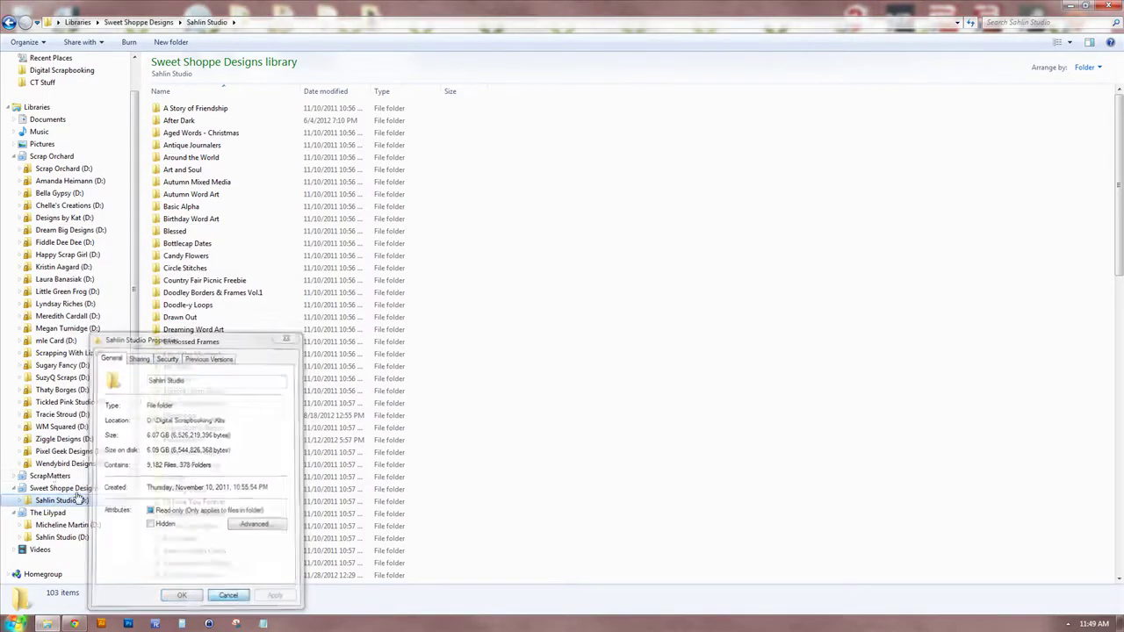
Remove the Sahlin Studio location from the Sweet Shoppe Designs library in the library's properties.
left_click(75, 489)
right_click(78, 489)
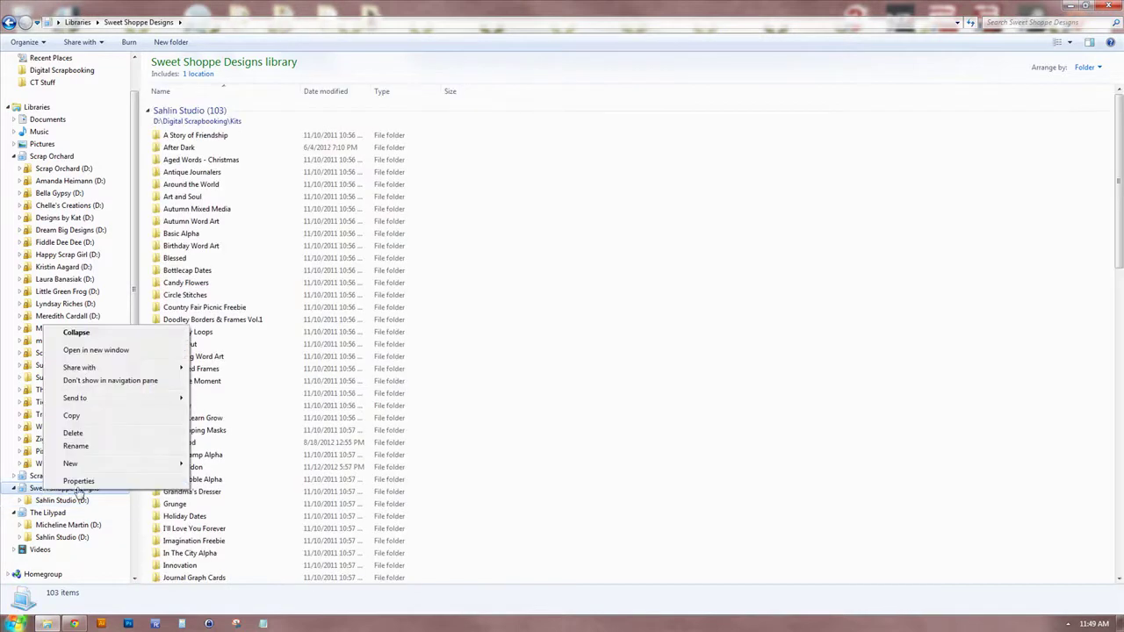
left_click(79, 481)
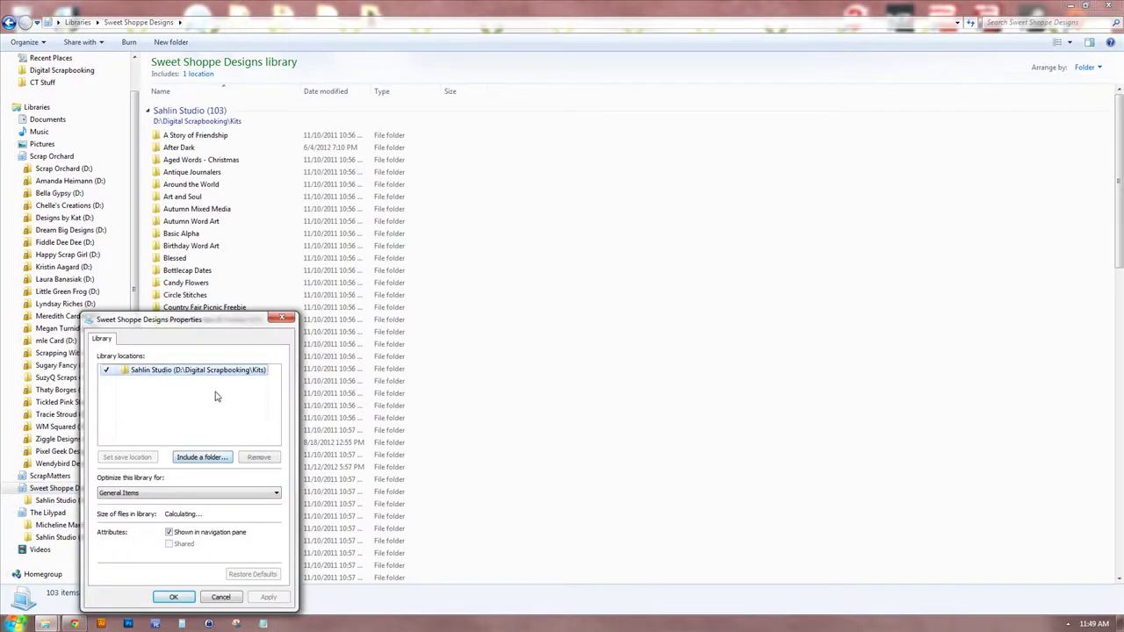
left_click(259, 456)
left_click(176, 597)
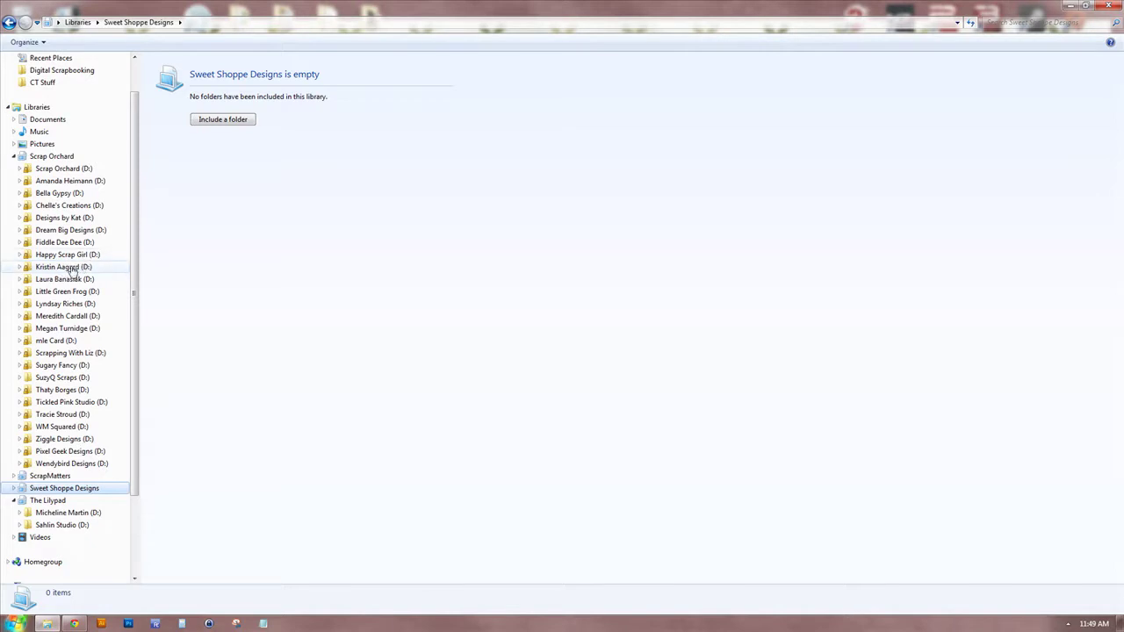
View the contents of the Music library and the Pictures library.
left_click(40, 133)
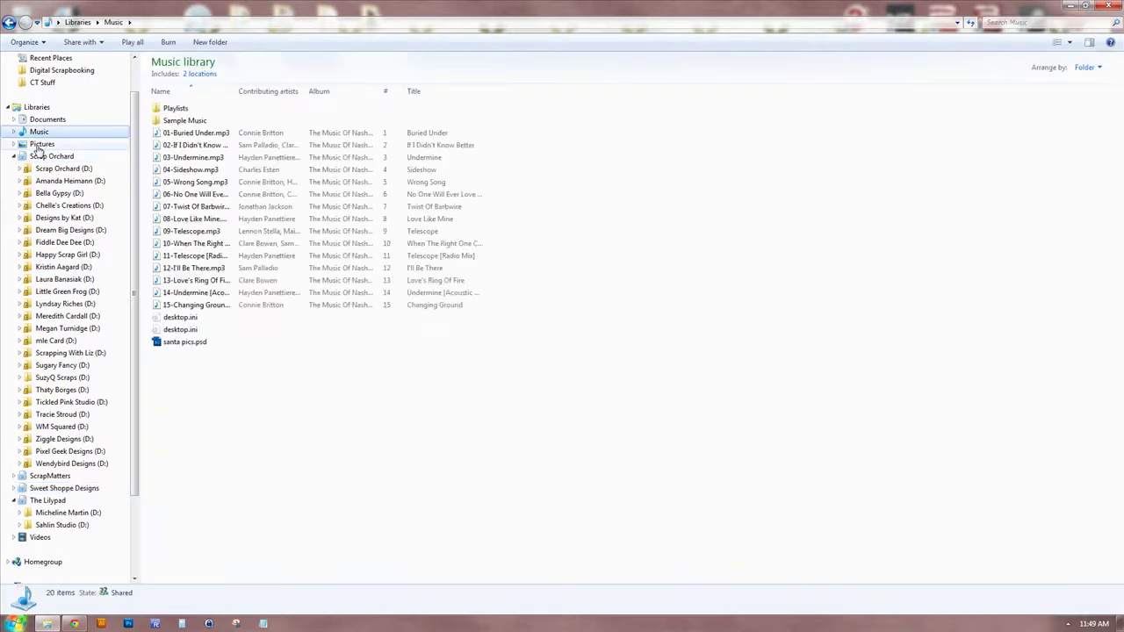
left_click(39, 146)
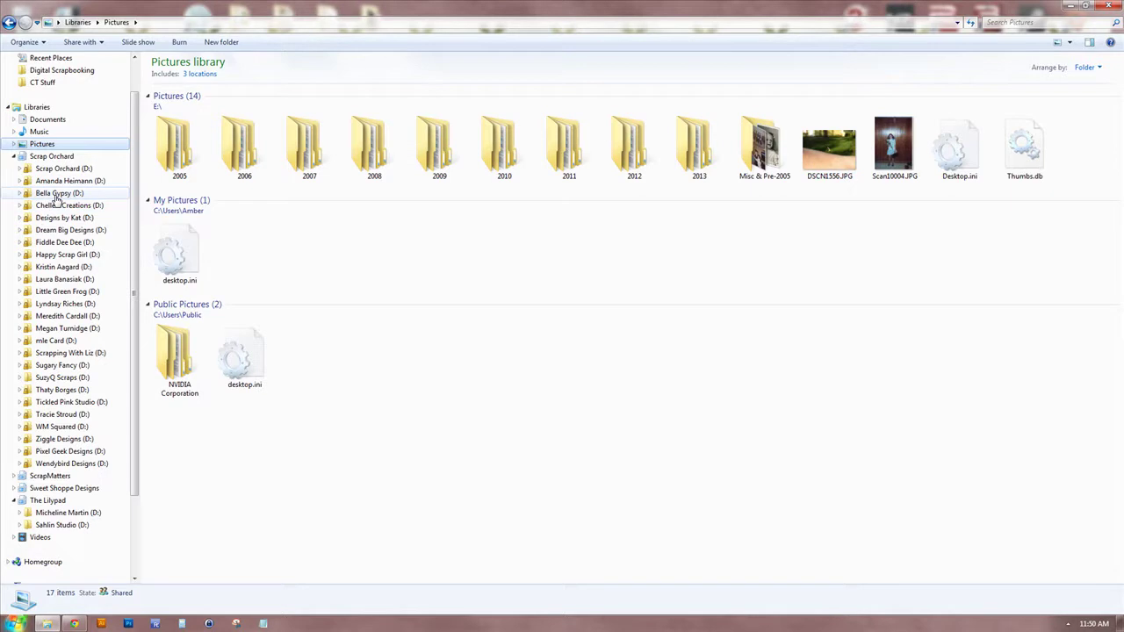
Create a new library among the existing Windows libraries.
left_click(44, 108)
right_click(327, 237)
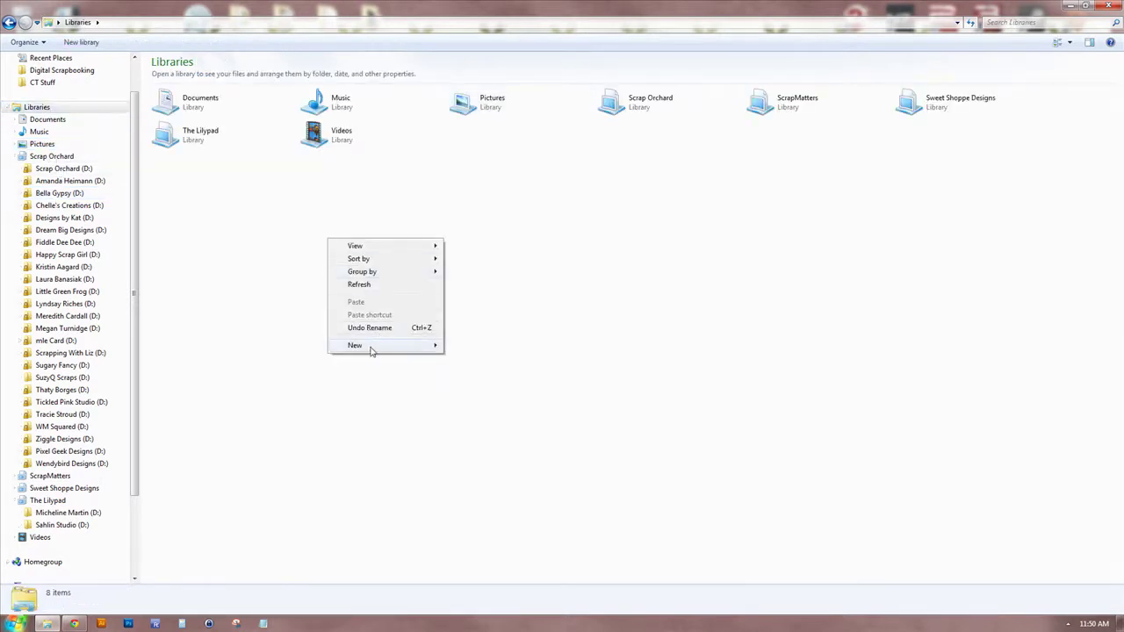
mouse_move(373, 346)
left_click(471, 346)
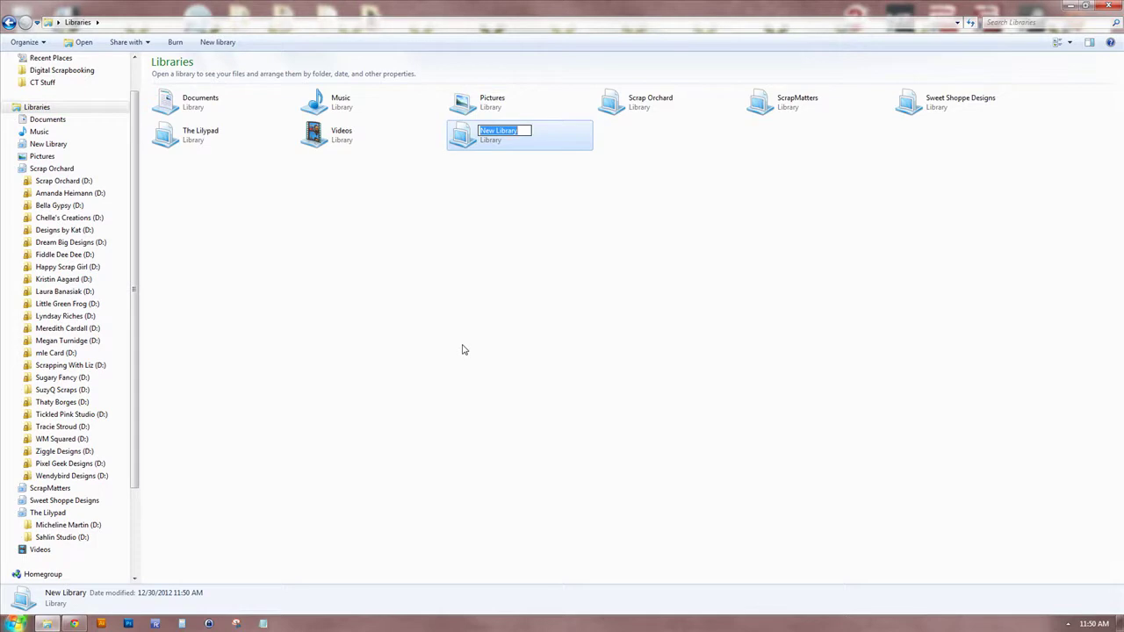
type("Holida")
key("BackSpace")
key("BackSpace")
key("BackSpace")
key("BackSpace")
key("BackSpace")
key("BackSpace")
type("Summer")
key("BackSpace")
key("BackSpace")
key("BackSpace")
key("BackSpace")
key("BackSpace")
key("BackSpace")
Name the new library Boy.
type("Boy")
left_click(464, 349)
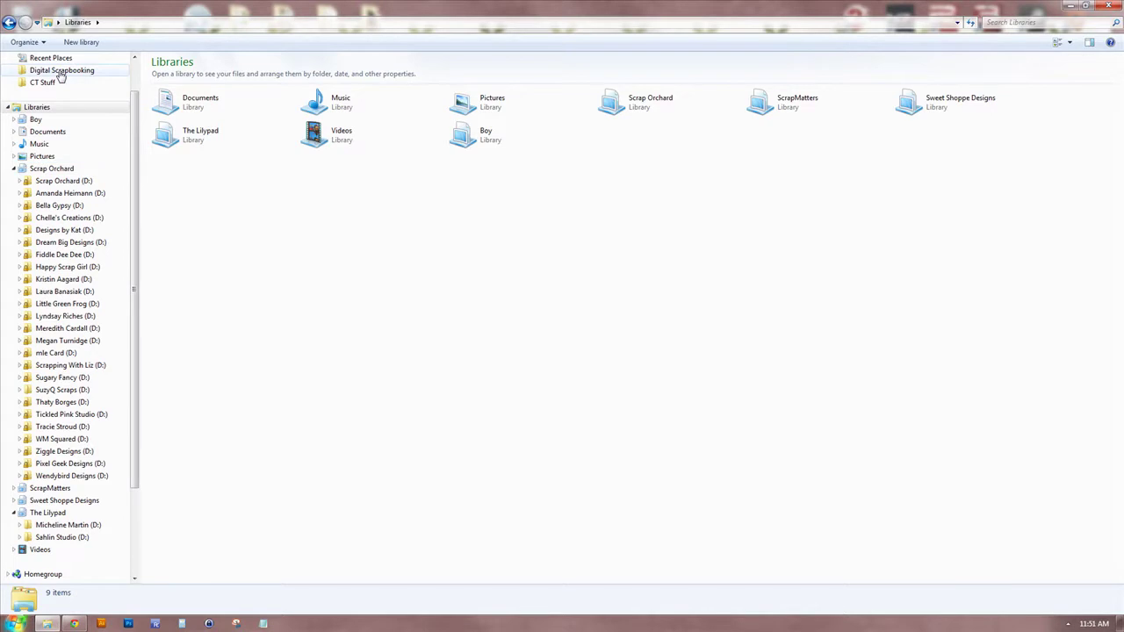
Search the Digital Scrapbooking > Kits folder for "santa" and select the "letter to Santa" word art file in the results.
left_click(61, 72)
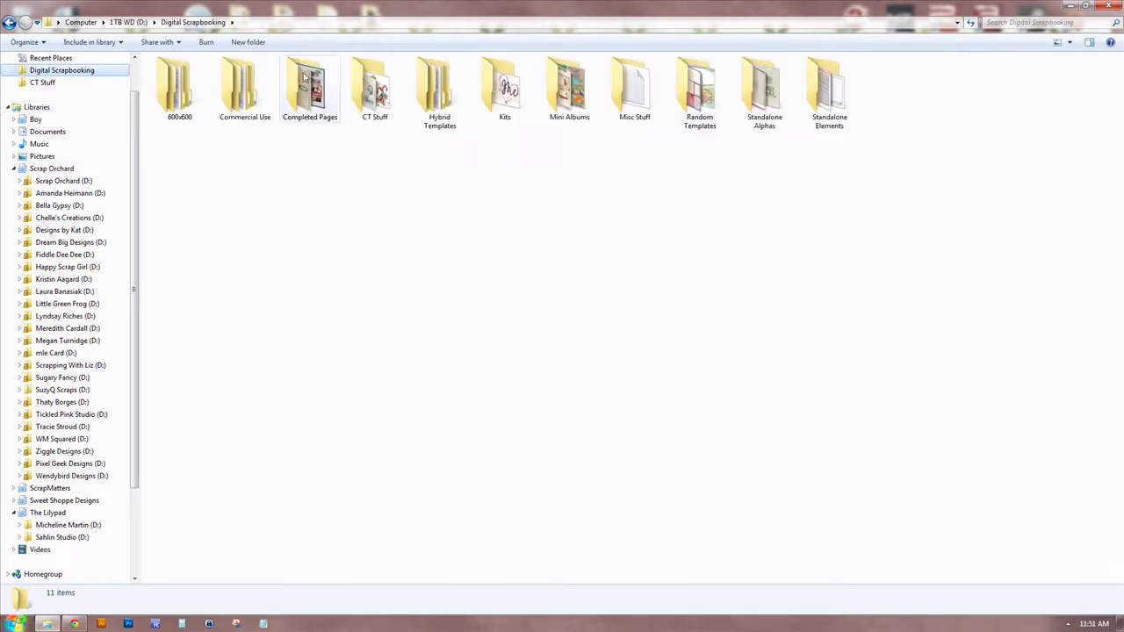
double_click(499, 89)
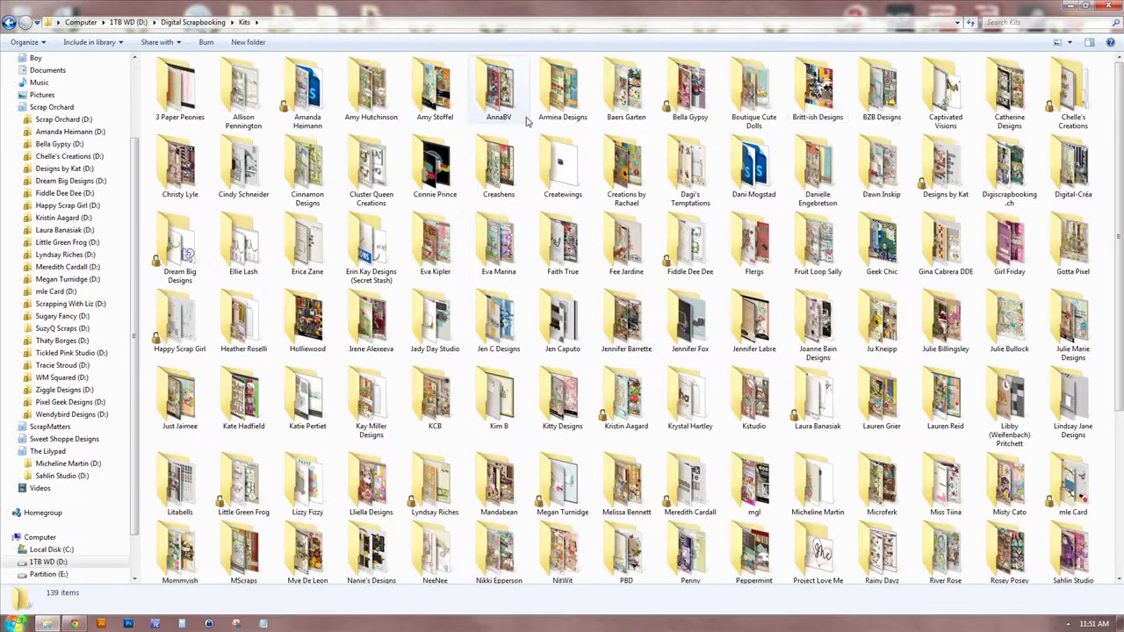
left_click(999, 23)
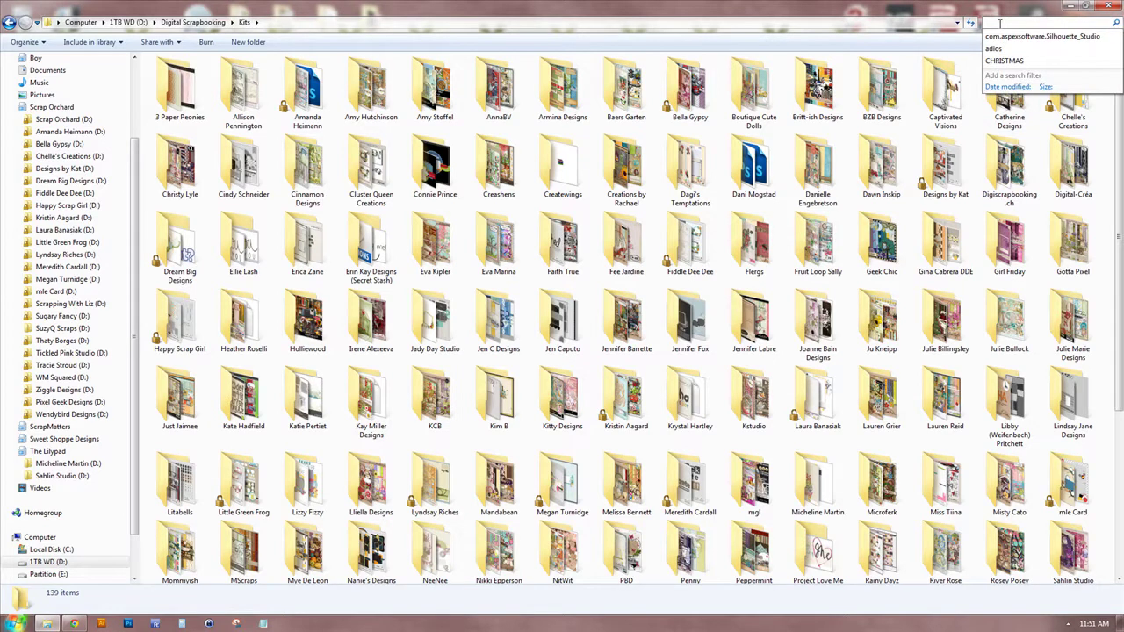
key("Escape")
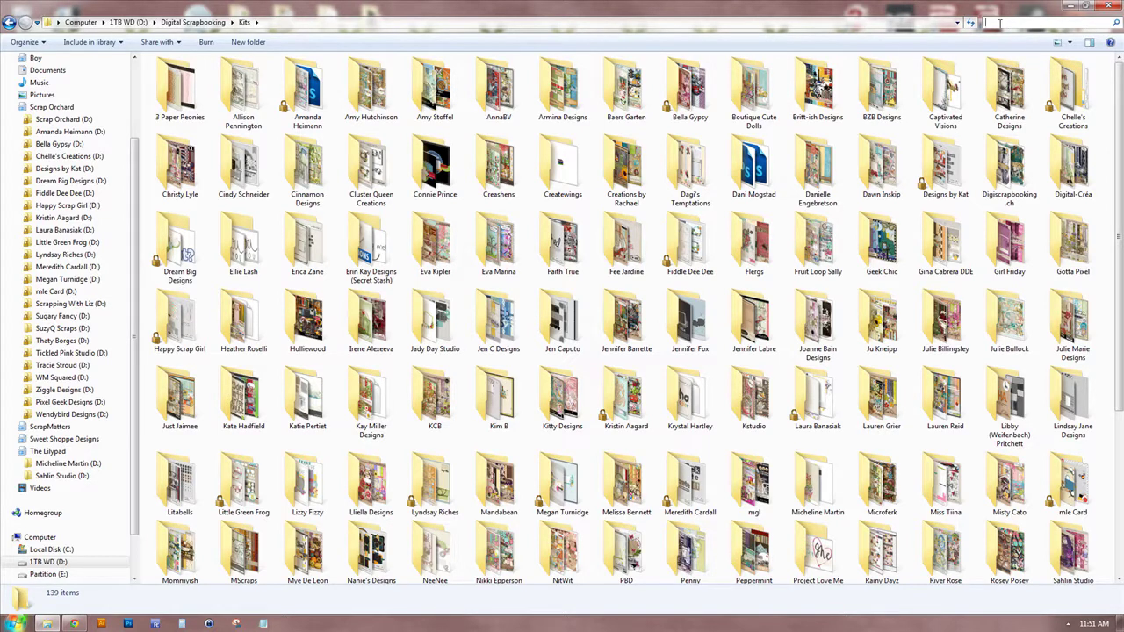
type("santa")
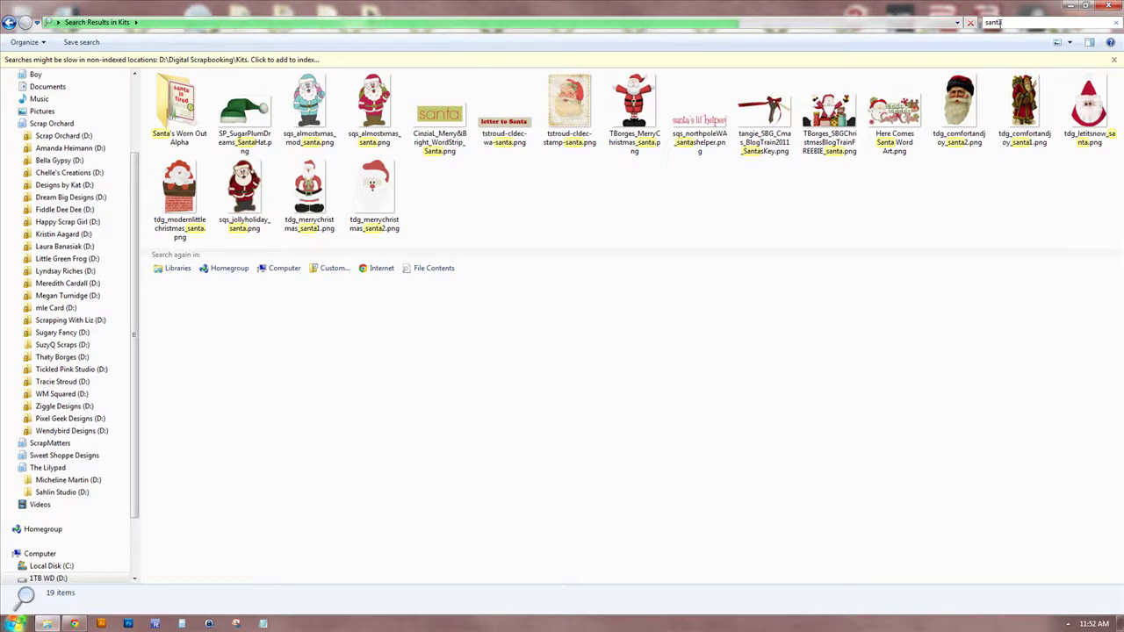
left_click(496, 145)
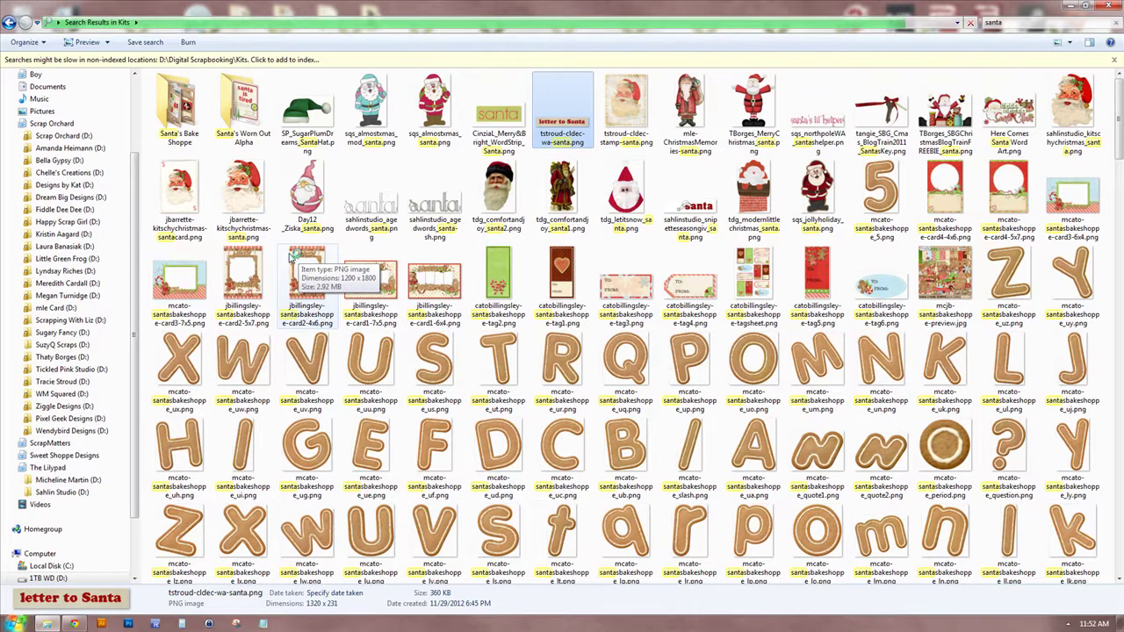
Search the Scrap Orchard library for "snowflakes".
left_click(50, 127)
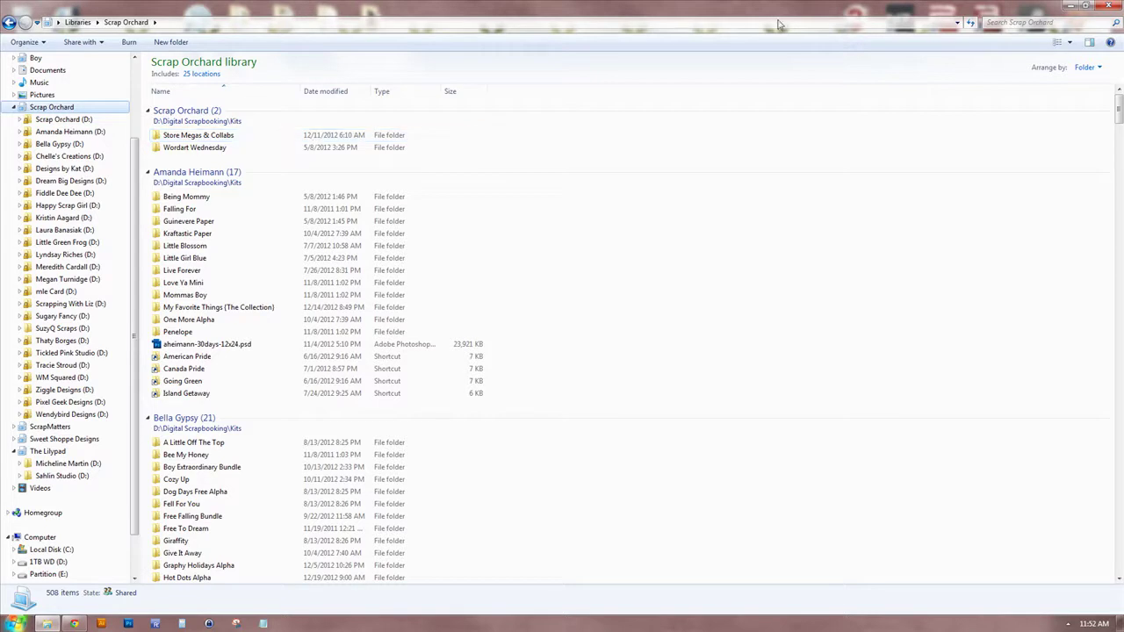
left_click(1001, 22)
type("snowflakes")
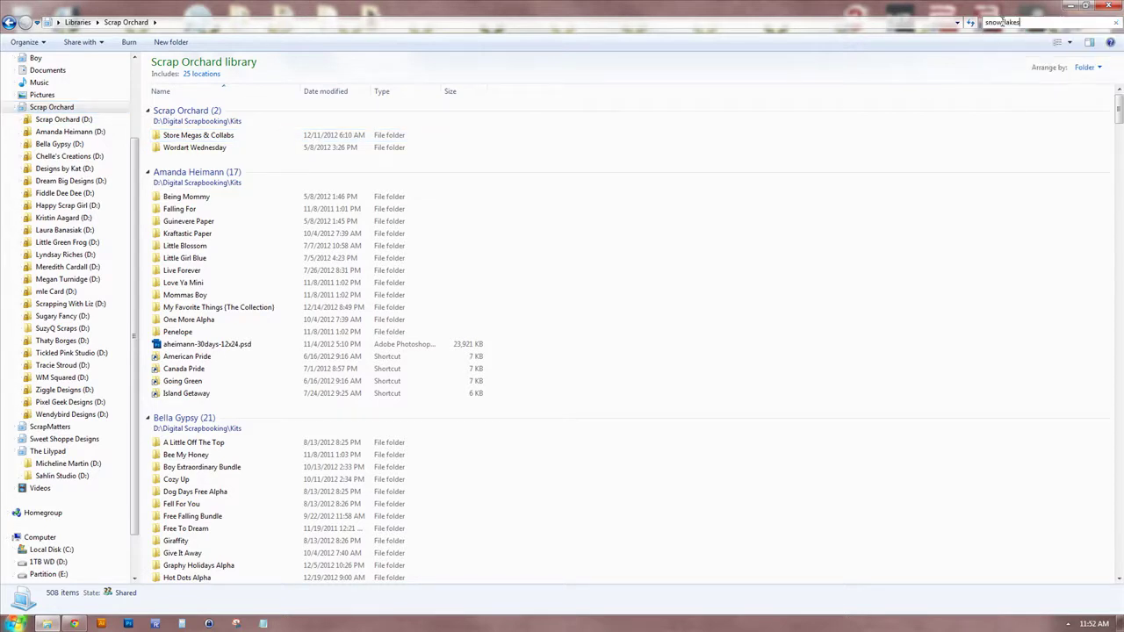